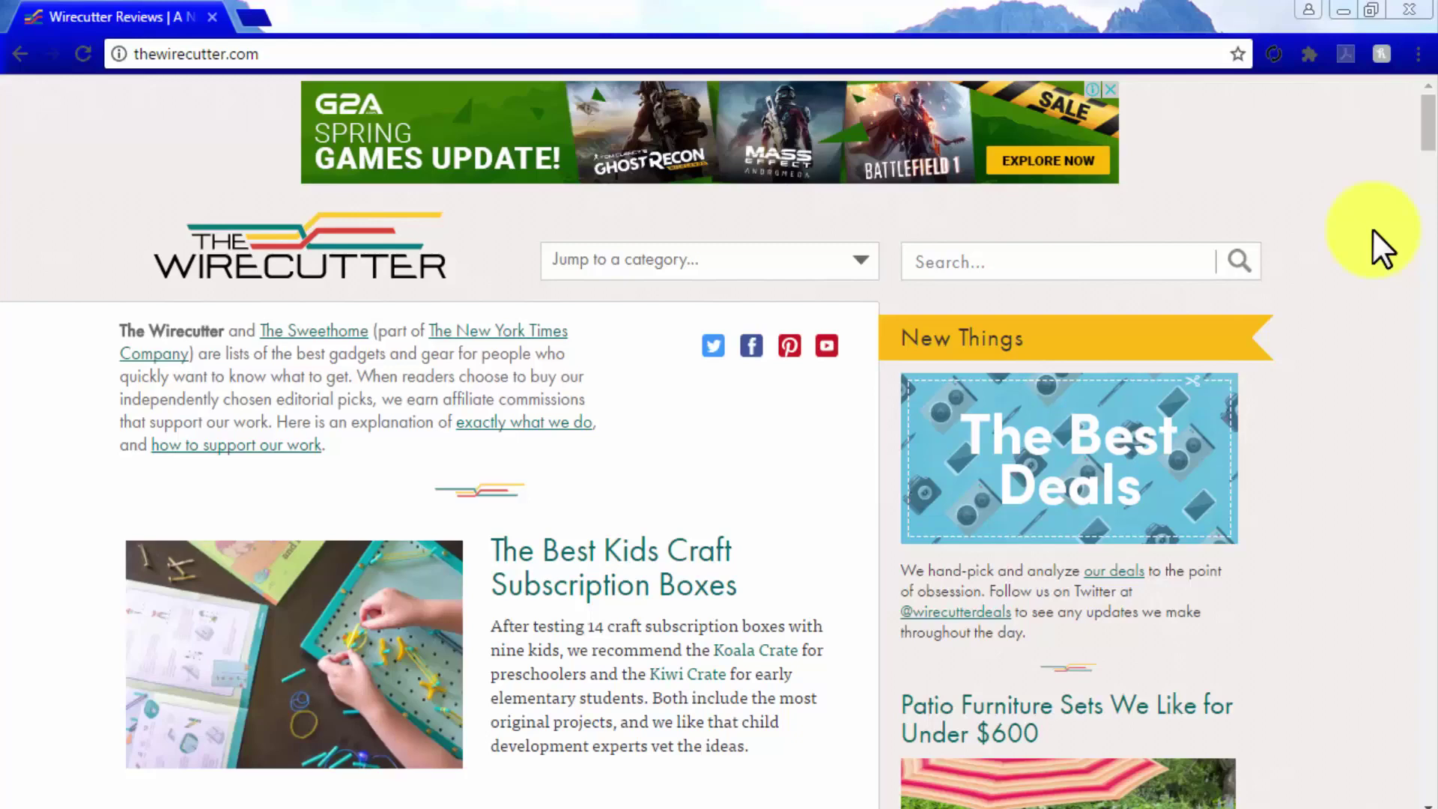
Step: Scroll the Wirecutter homepage to Networking and open the Best Wi-Fi Hotspot review
{"action": "scroll", "coordinate": [1373, 230], "scroll_direction": "down", "scroll_amount": 6}
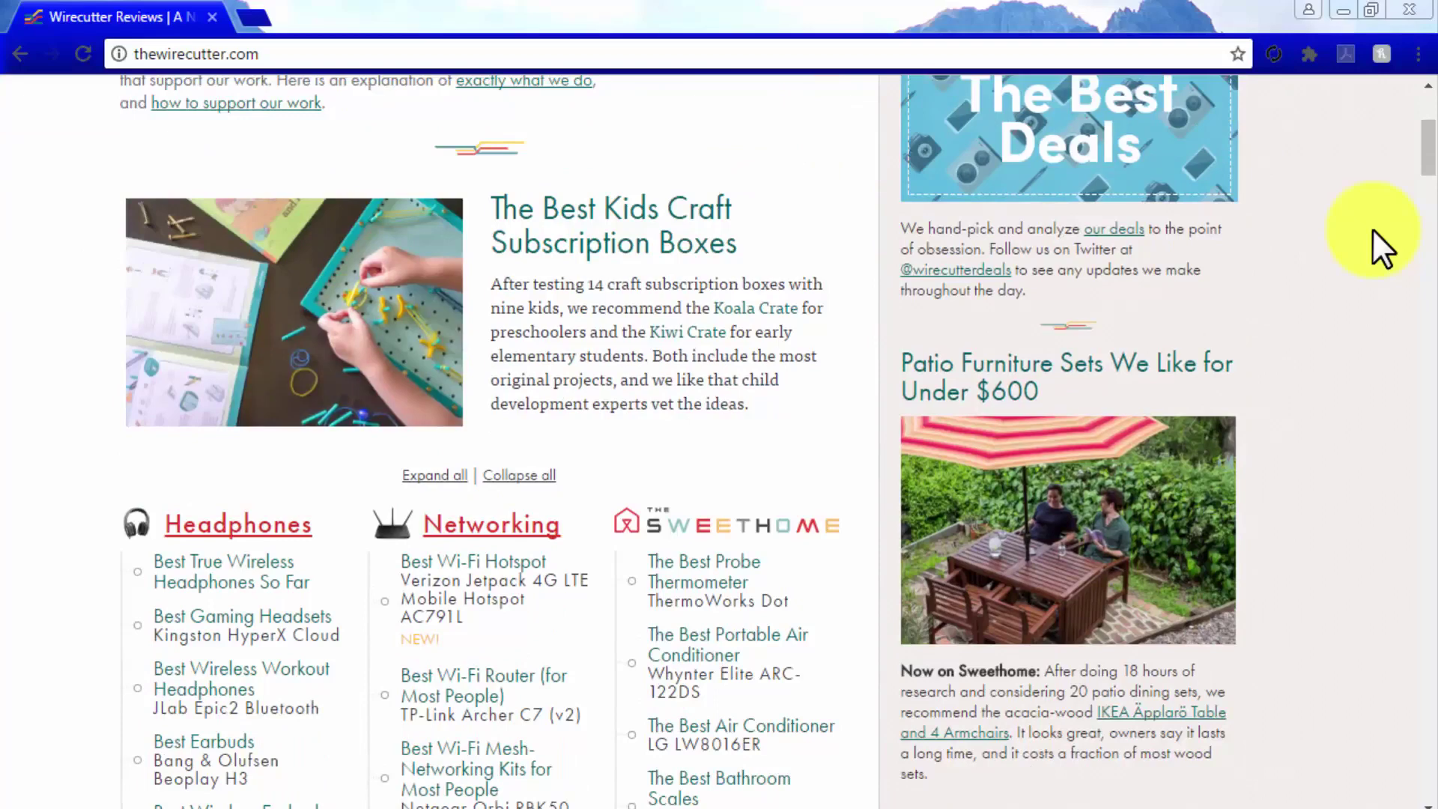
{"action": "scroll", "coordinate": [1374, 231], "scroll_direction": "down", "scroll_amount": 2}
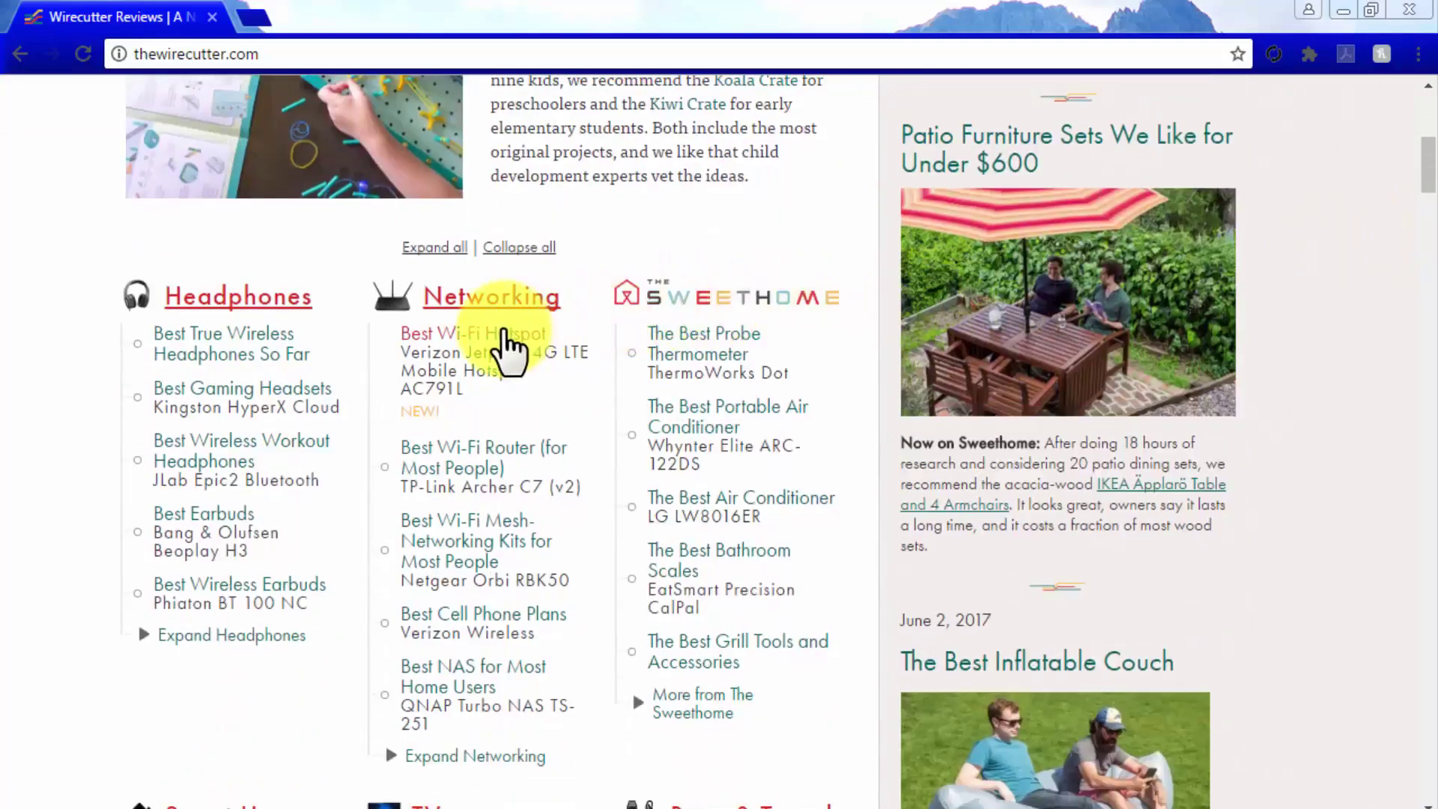
{"action": "left_click", "coordinate": [504, 334]}
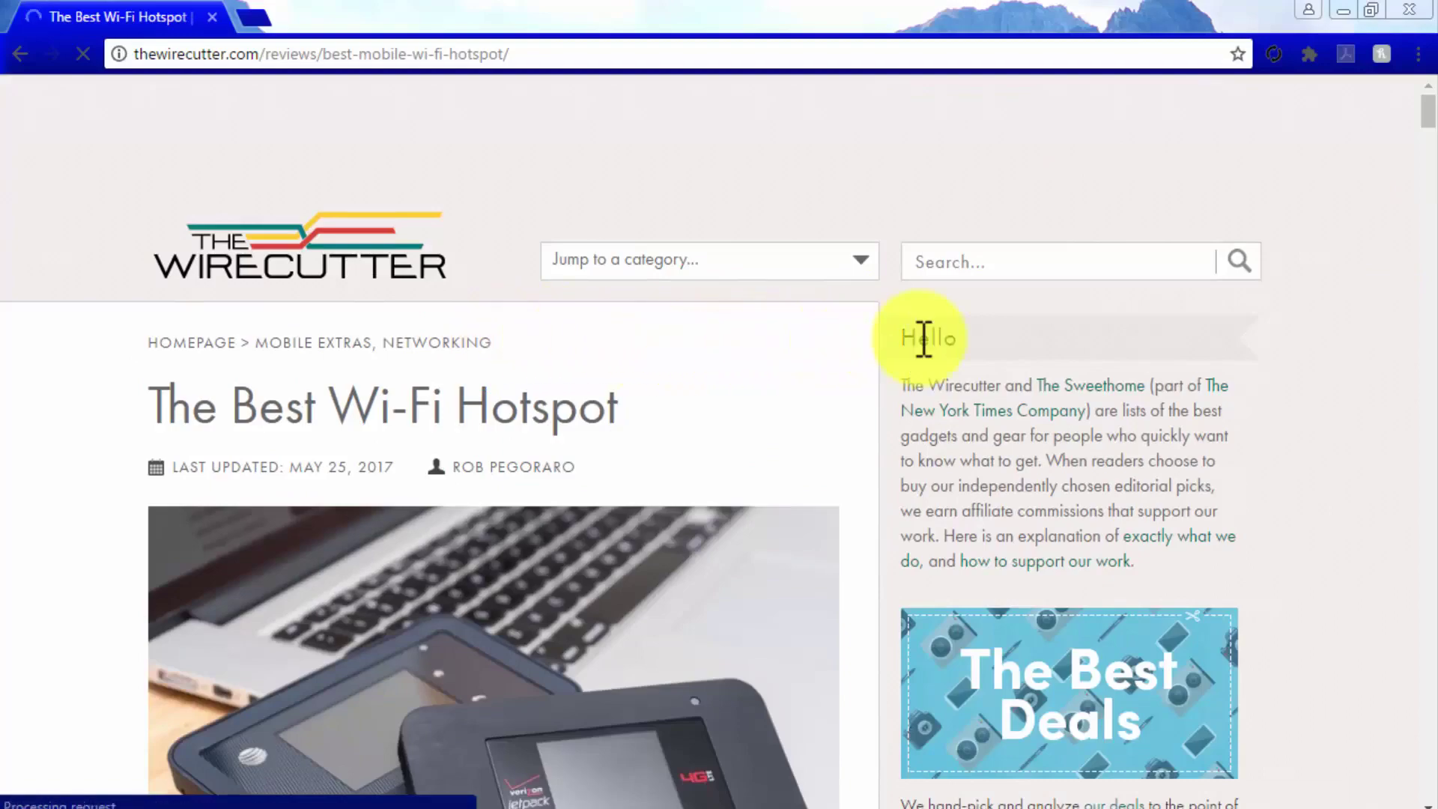
{"action": "scroll", "coordinate": [923, 340], "scroll_direction": "down", "scroll_amount": 10}
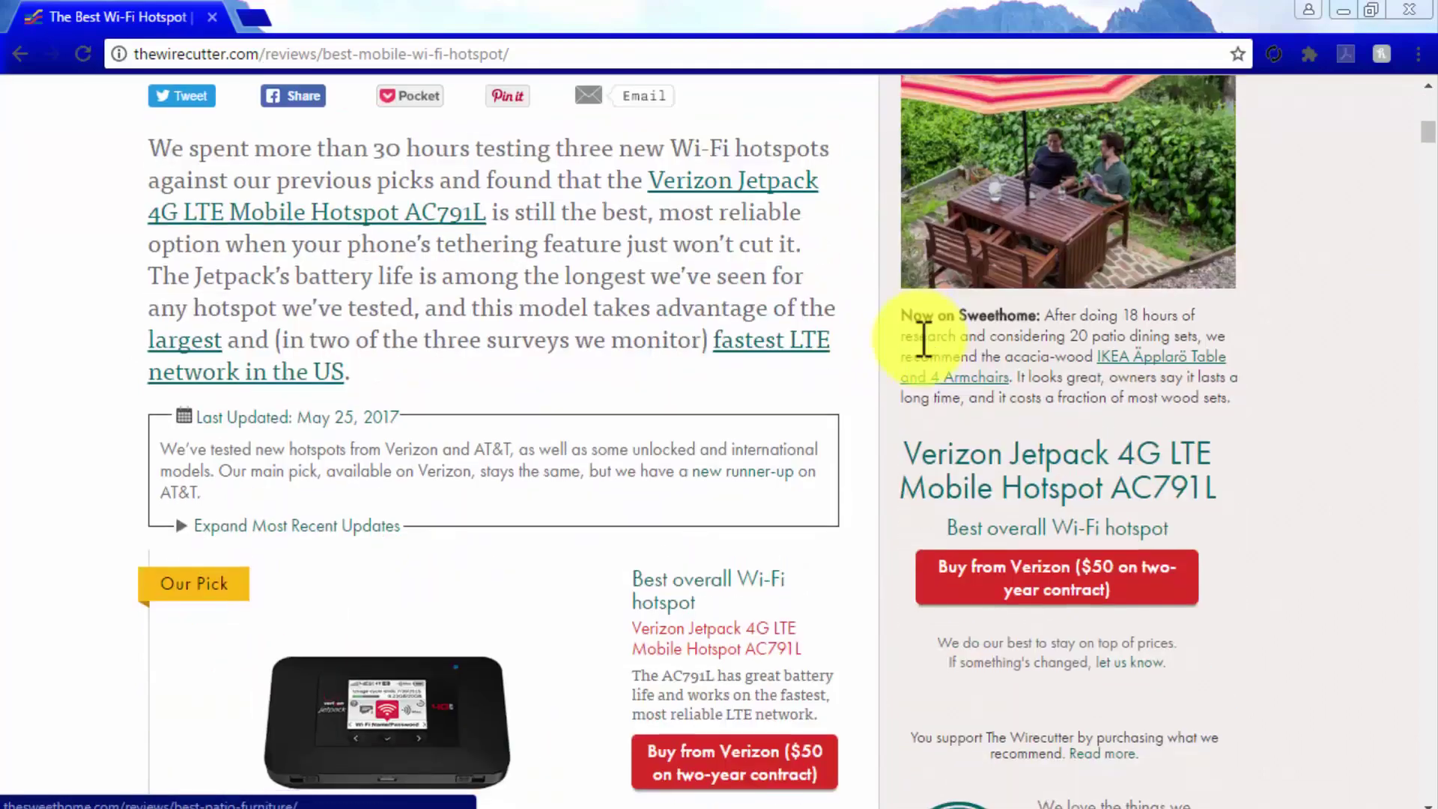
{"action": "scroll", "coordinate": [923, 339], "scroll_direction": "down", "scroll_amount": 5}
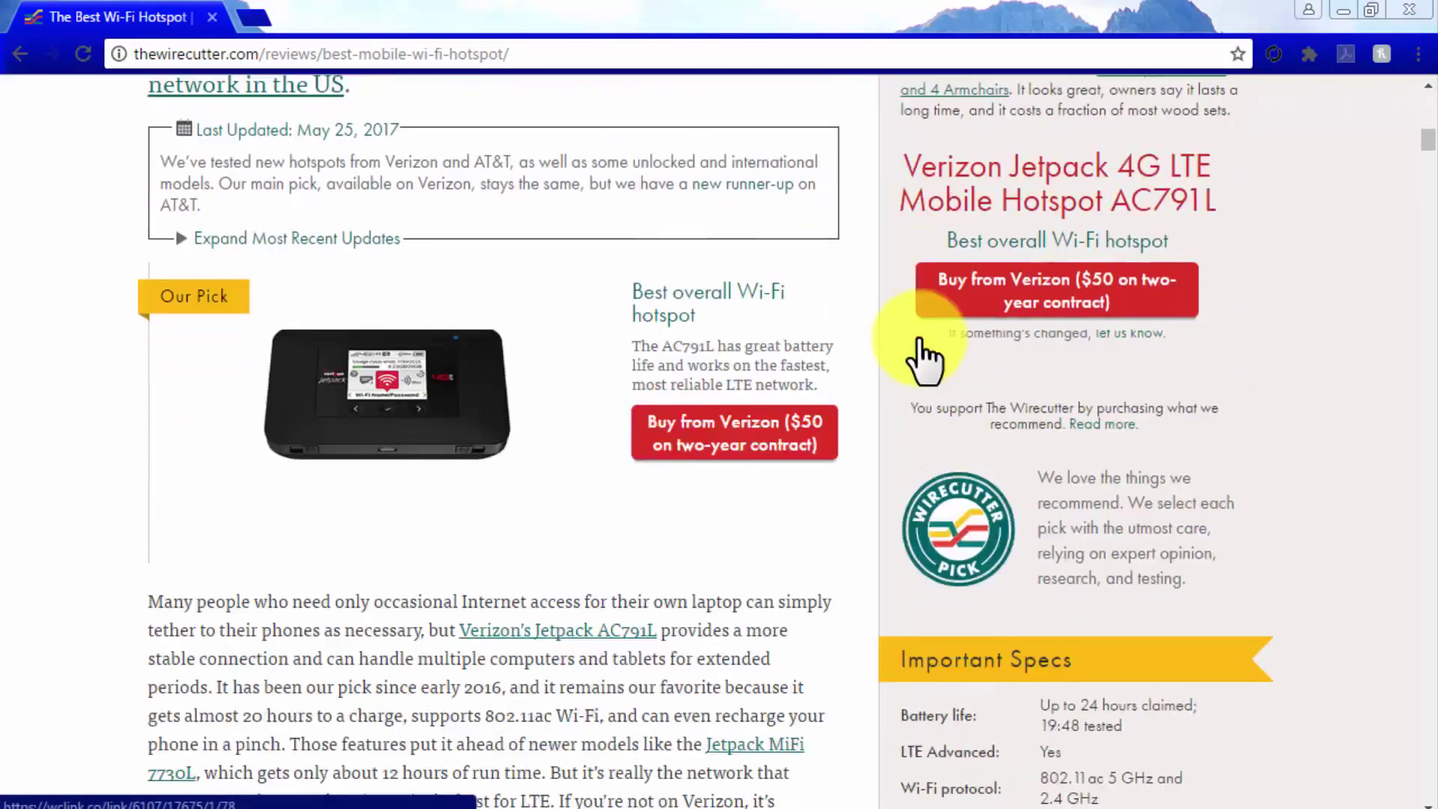
{"action": "scroll", "coordinate": [926, 359], "scroll_direction": "down", "scroll_amount": 4}
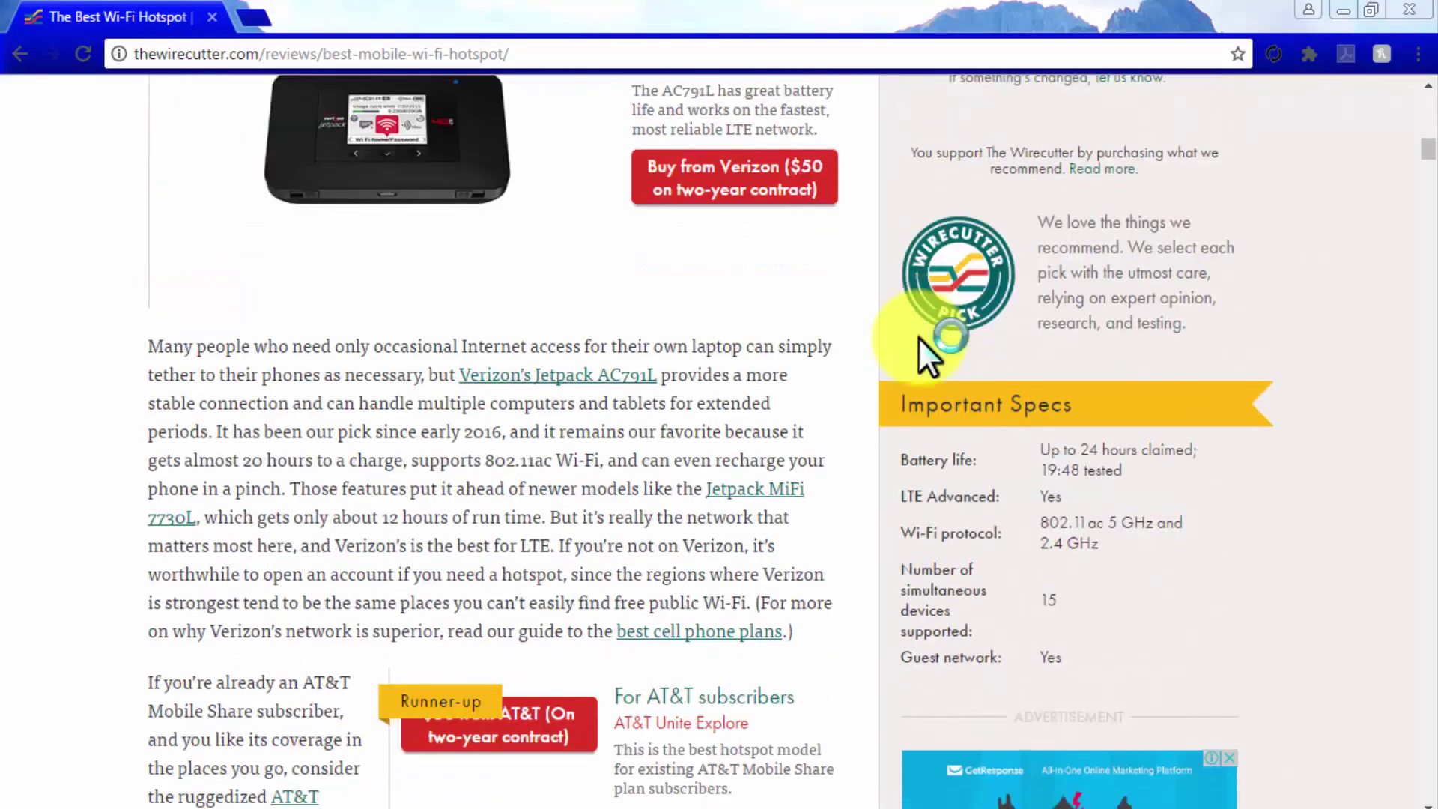
{"action": "scroll", "coordinate": [921, 339], "scroll_direction": "down", "scroll_amount": 3}
{"action": "scroll", "coordinate": [920, 337], "scroll_direction": "down", "scroll_amount": 2}
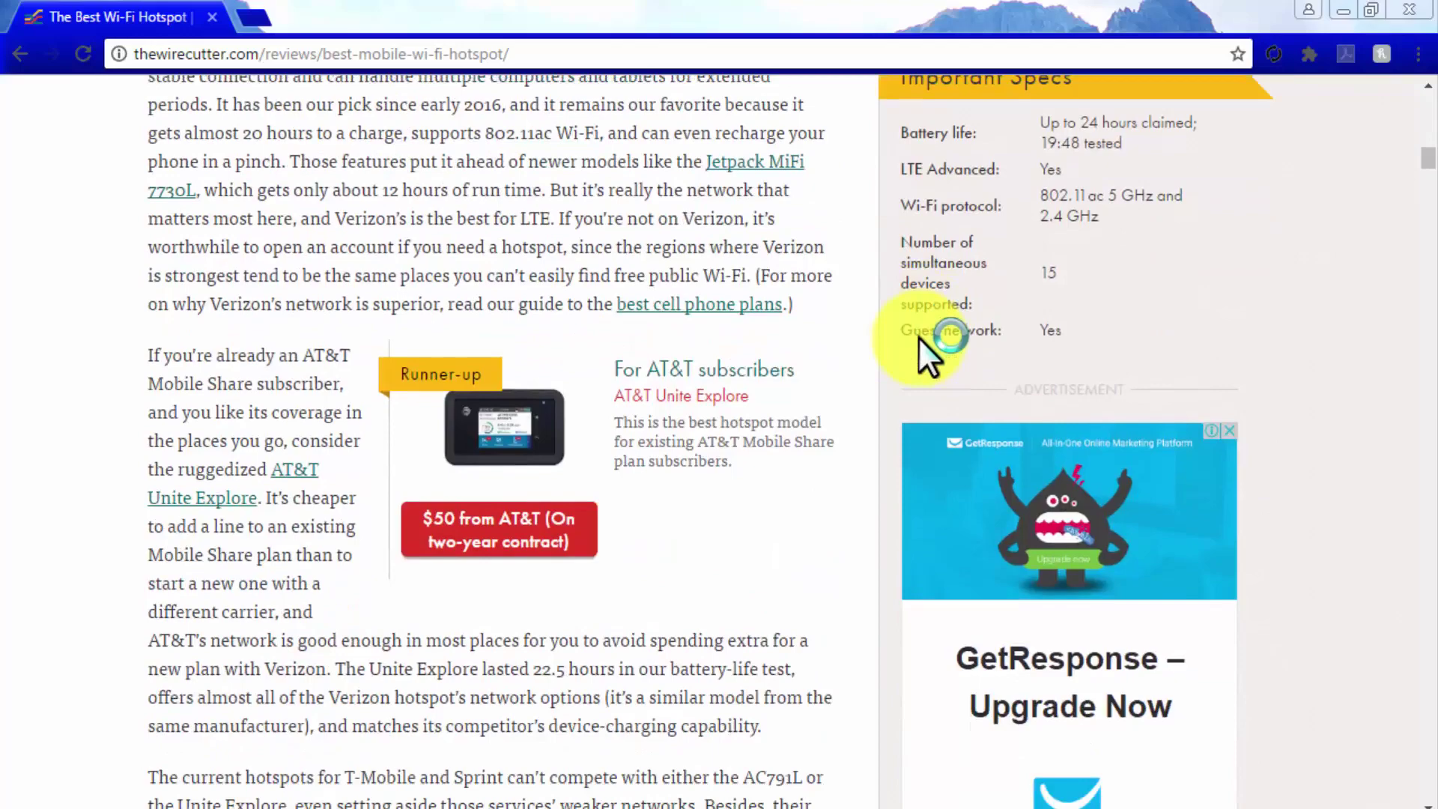
{"action": "scroll", "coordinate": [924, 341], "scroll_direction": "down", "scroll_amount": 3}
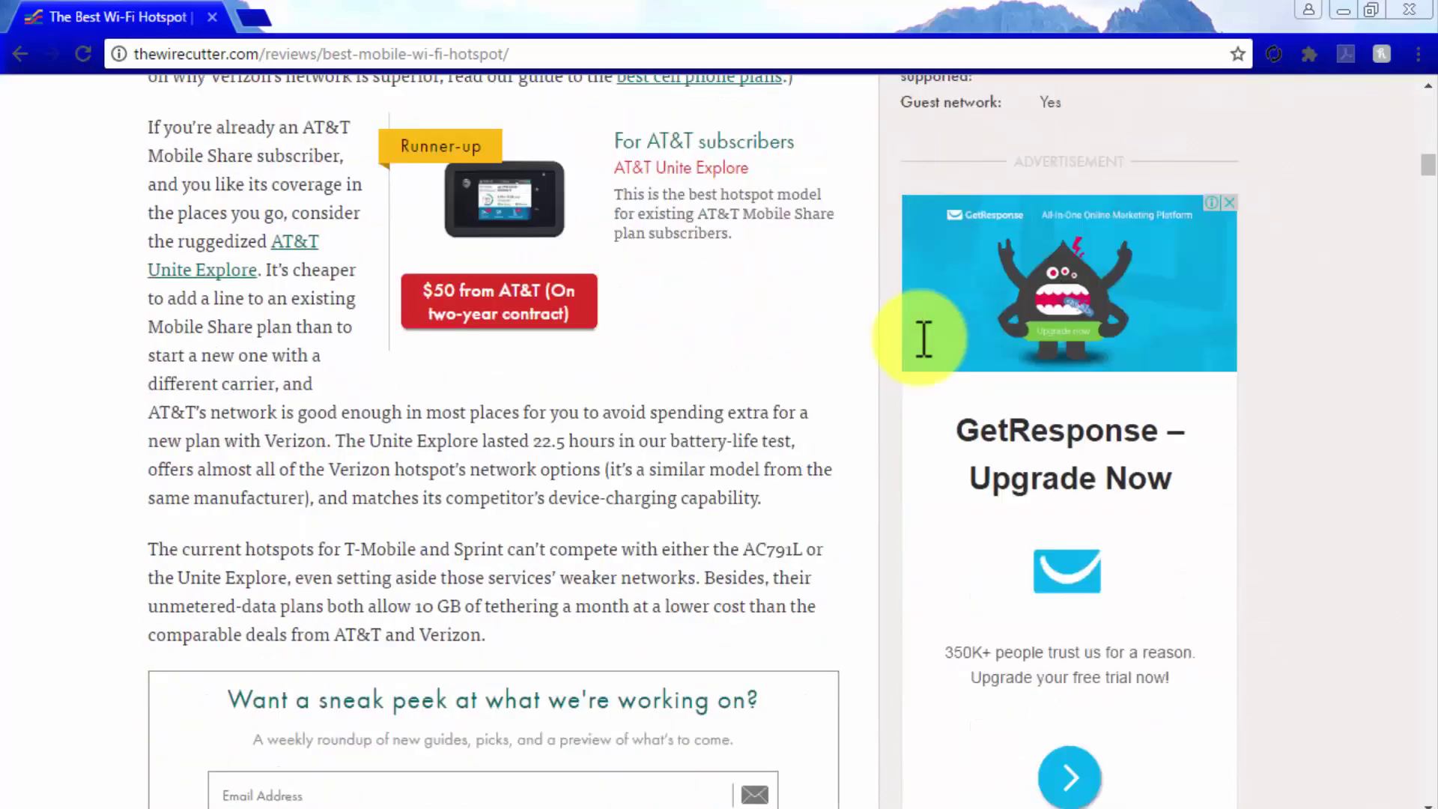
{"action": "scroll", "coordinate": [923, 339], "scroll_direction": "down", "scroll_amount": 2}
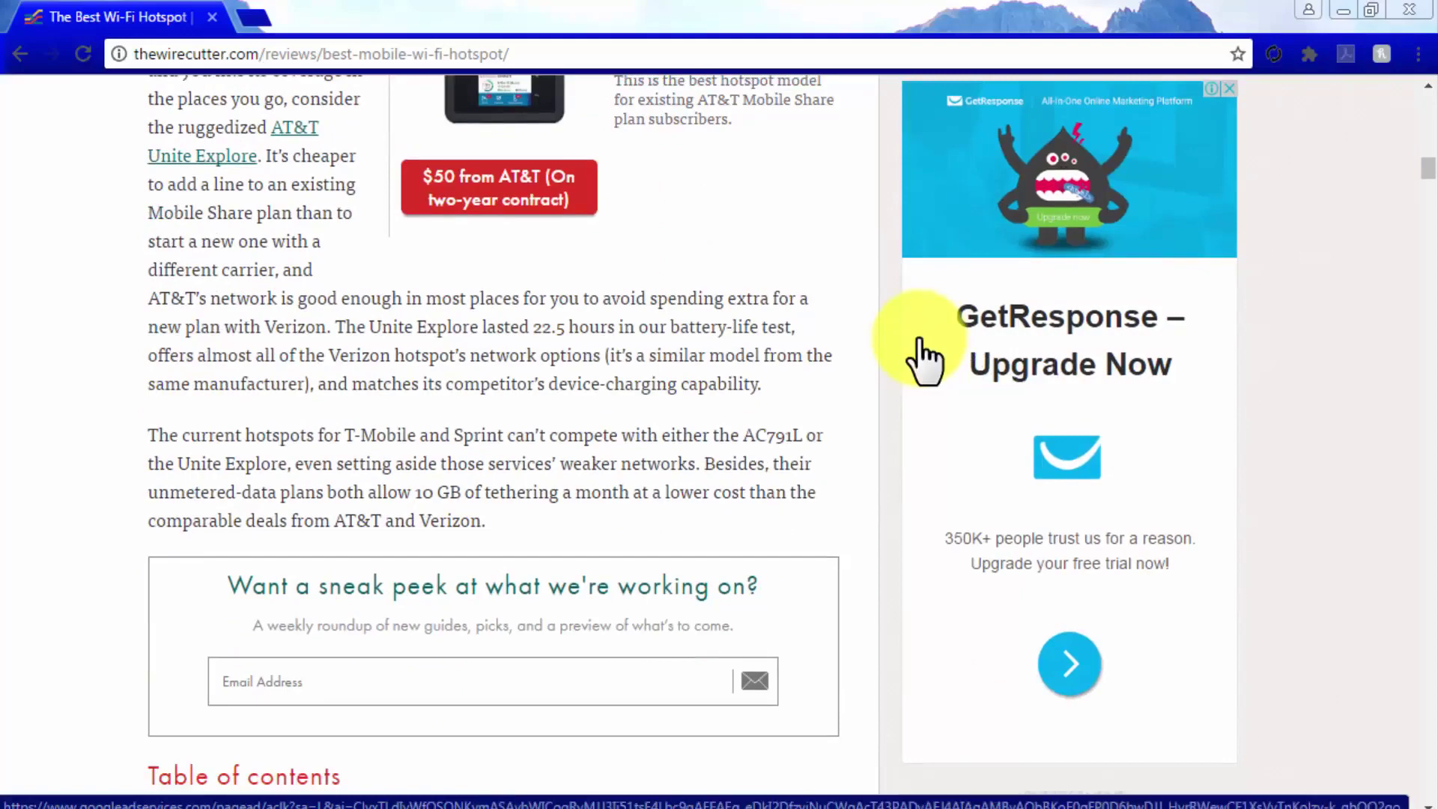
{"action": "scroll", "coordinate": [924, 339], "scroll_direction": "up", "scroll_amount": 5}
{"action": "scroll", "coordinate": [923, 339], "scroll_direction": "up", "scroll_amount": 6}
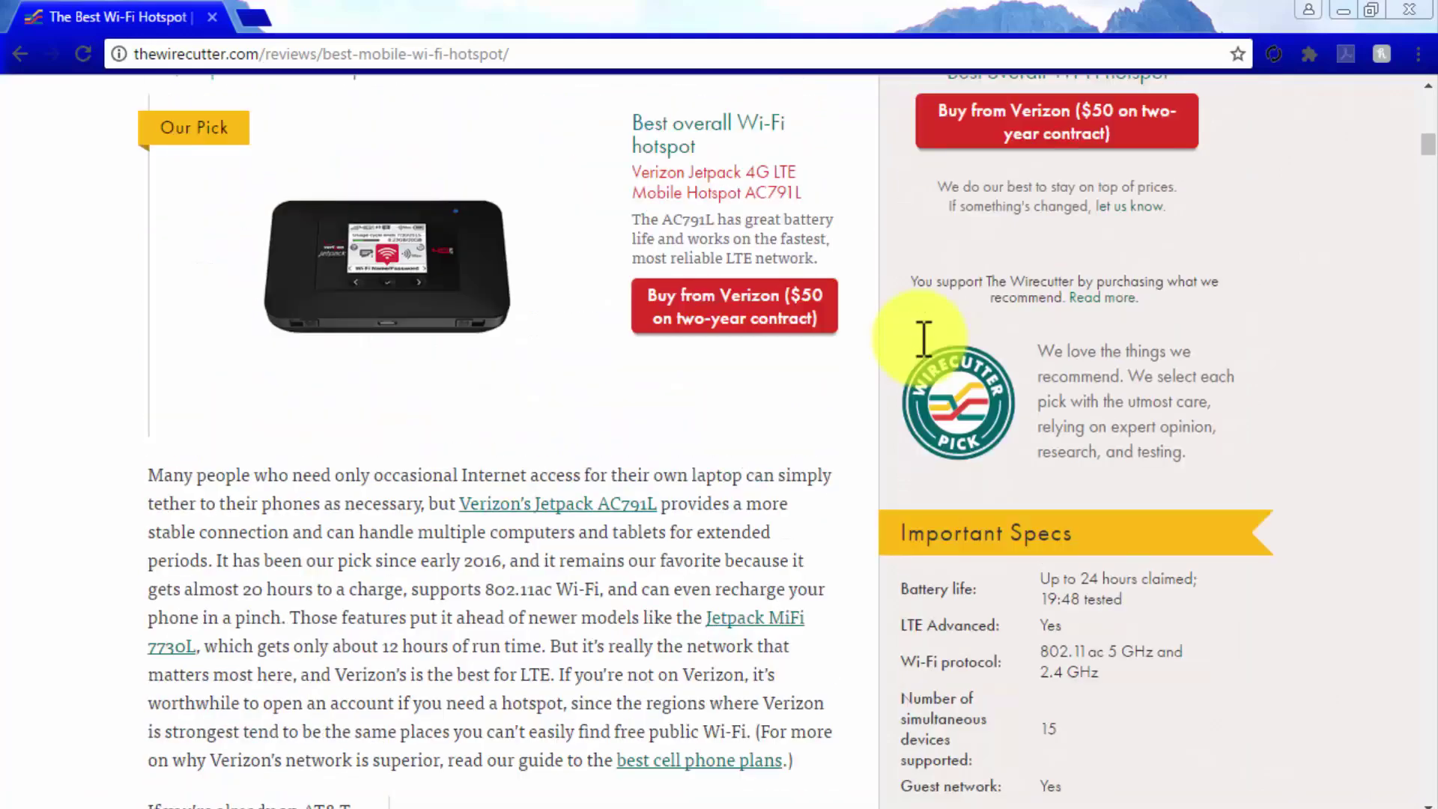
{"action": "scroll", "coordinate": [926, 348], "scroll_direction": "up", "scroll_amount": 7}
{"action": "scroll", "coordinate": [924, 351], "scroll_direction": "up", "scroll_amount": 11}
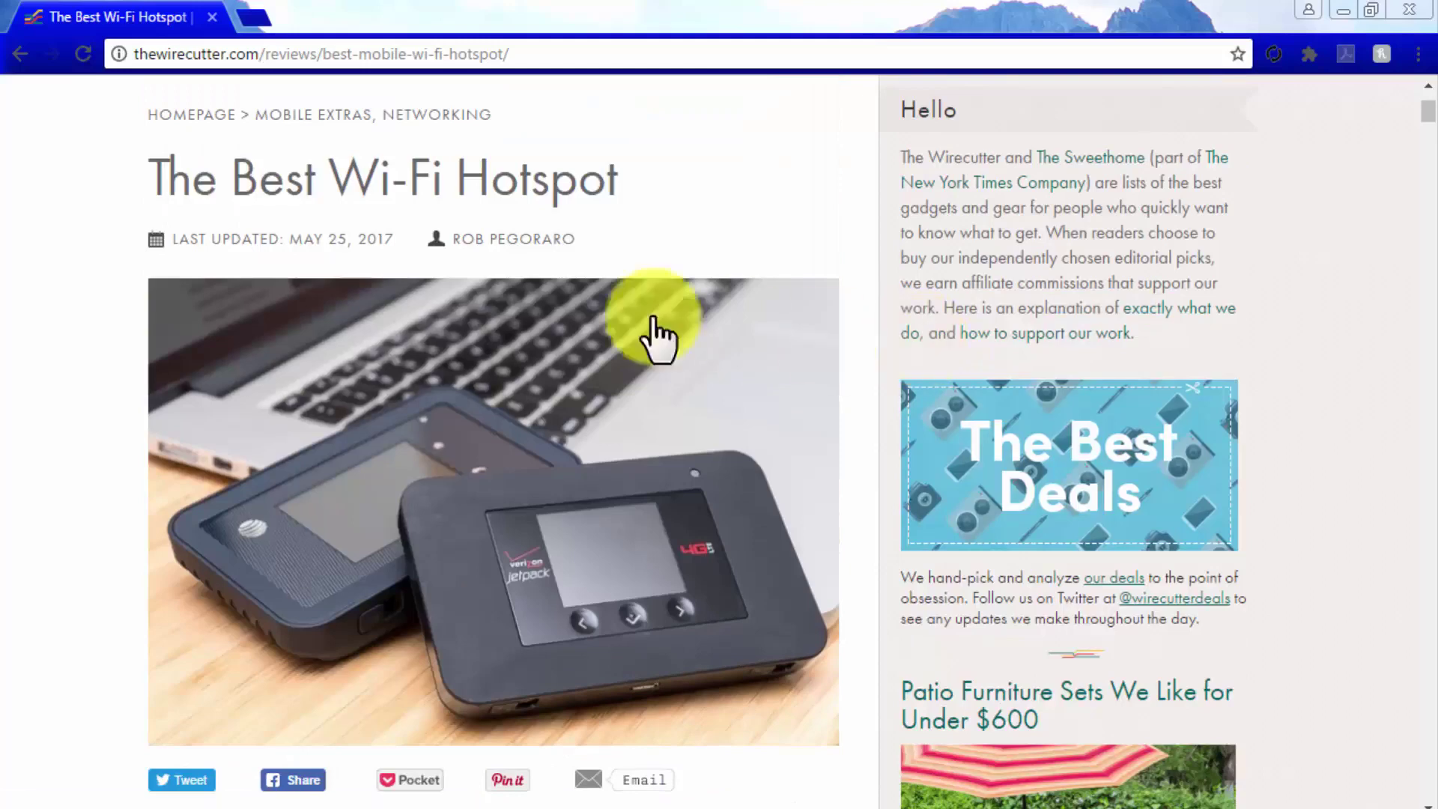
Step: Return to the Wirecutter homepage and open the Best Wireless Workout Headphones review, skimming its JLab Epic2 pick
{"action": "left_click", "coordinate": [212, 115]}
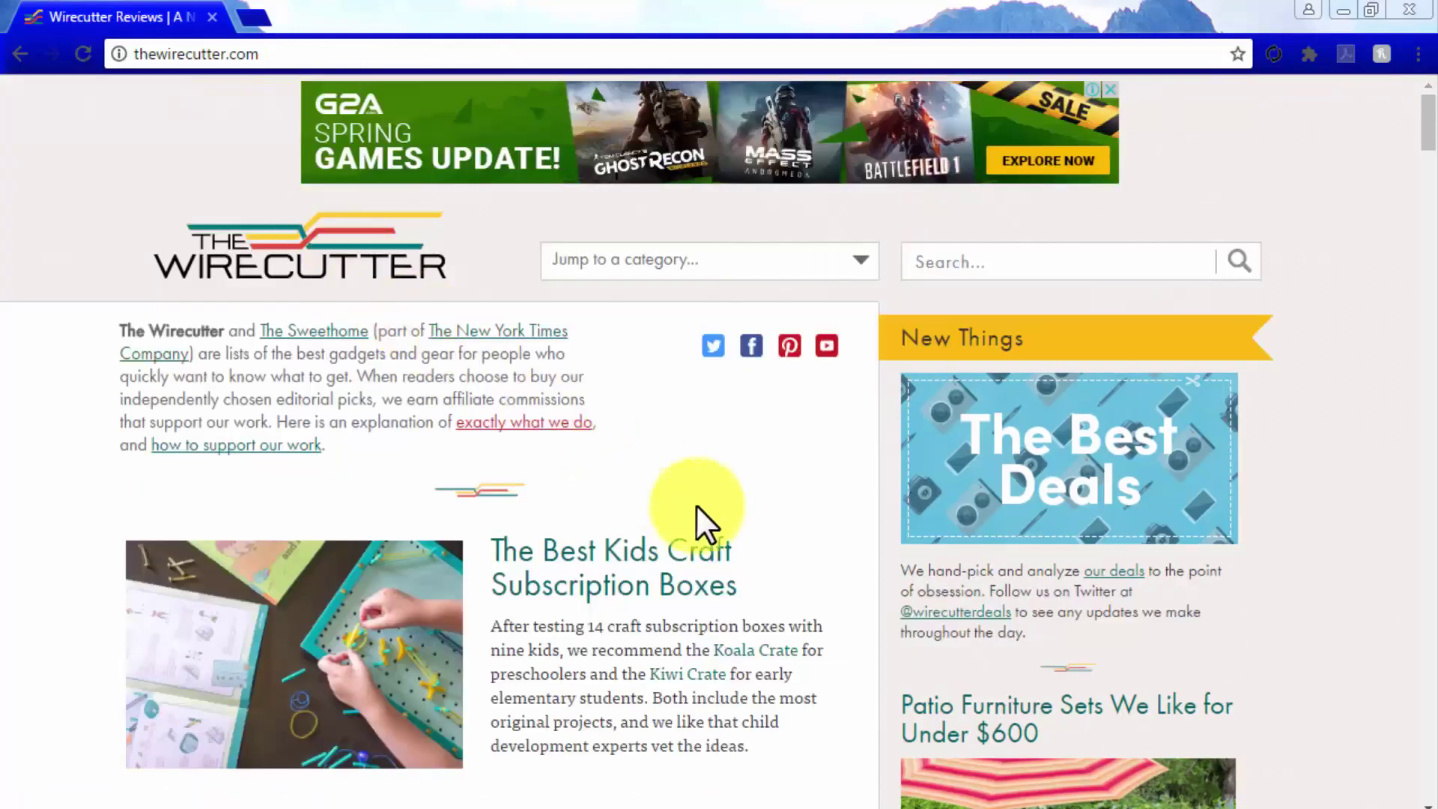
{"action": "scroll", "coordinate": [730, 521], "scroll_direction": "down", "scroll_amount": 9}
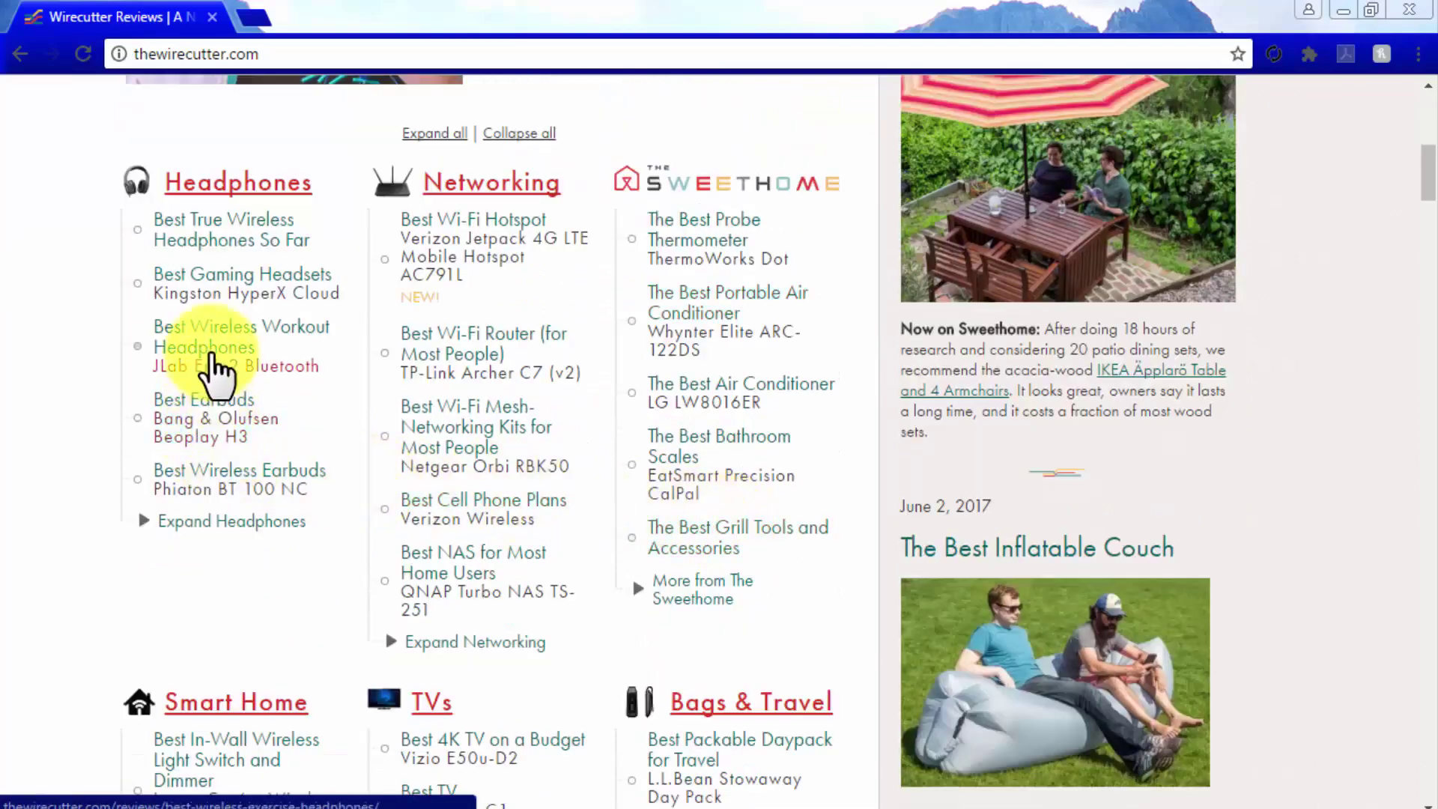
{"action": "left_click", "coordinate": [214, 352]}
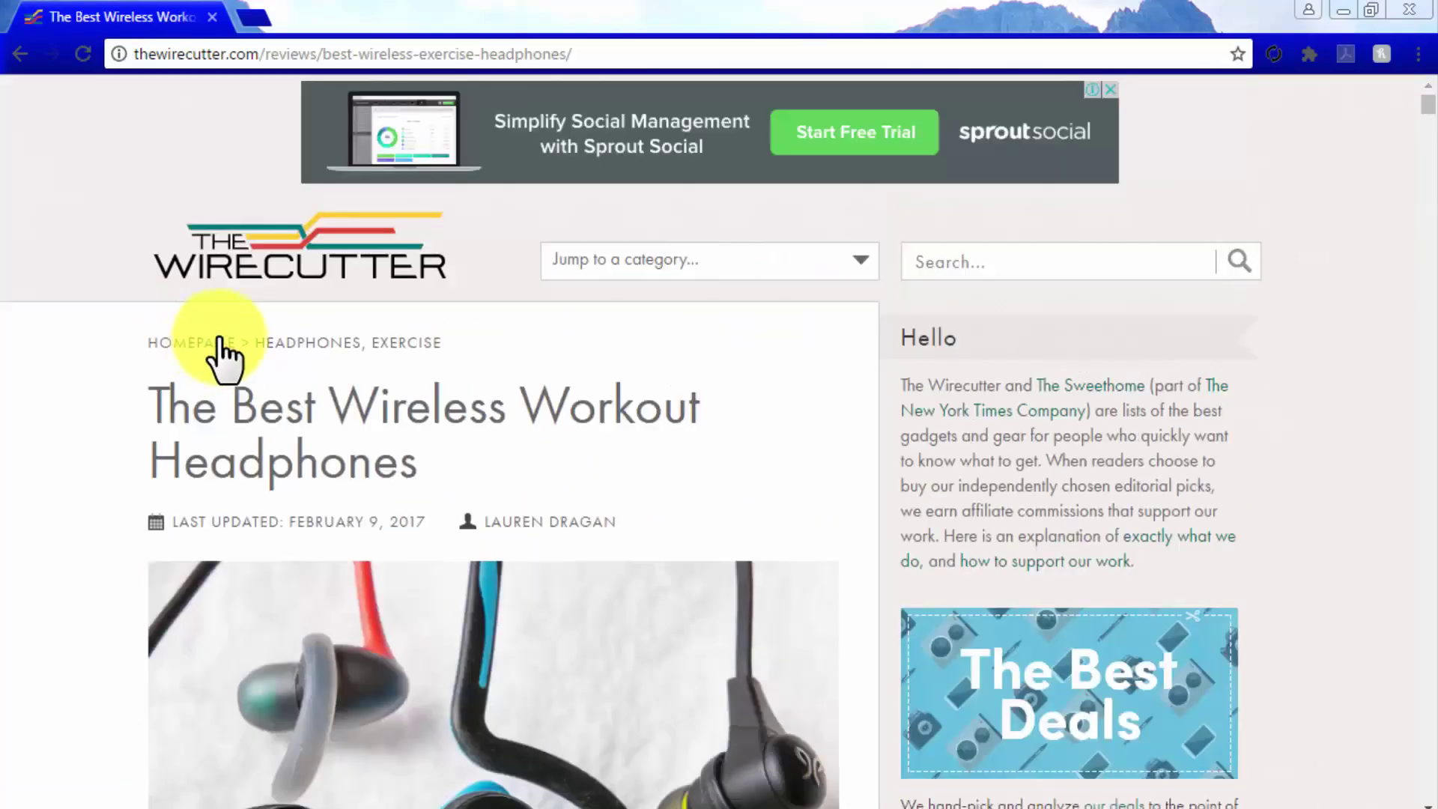
{"action": "scroll", "coordinate": [867, 363], "scroll_direction": "down", "scroll_amount": 6}
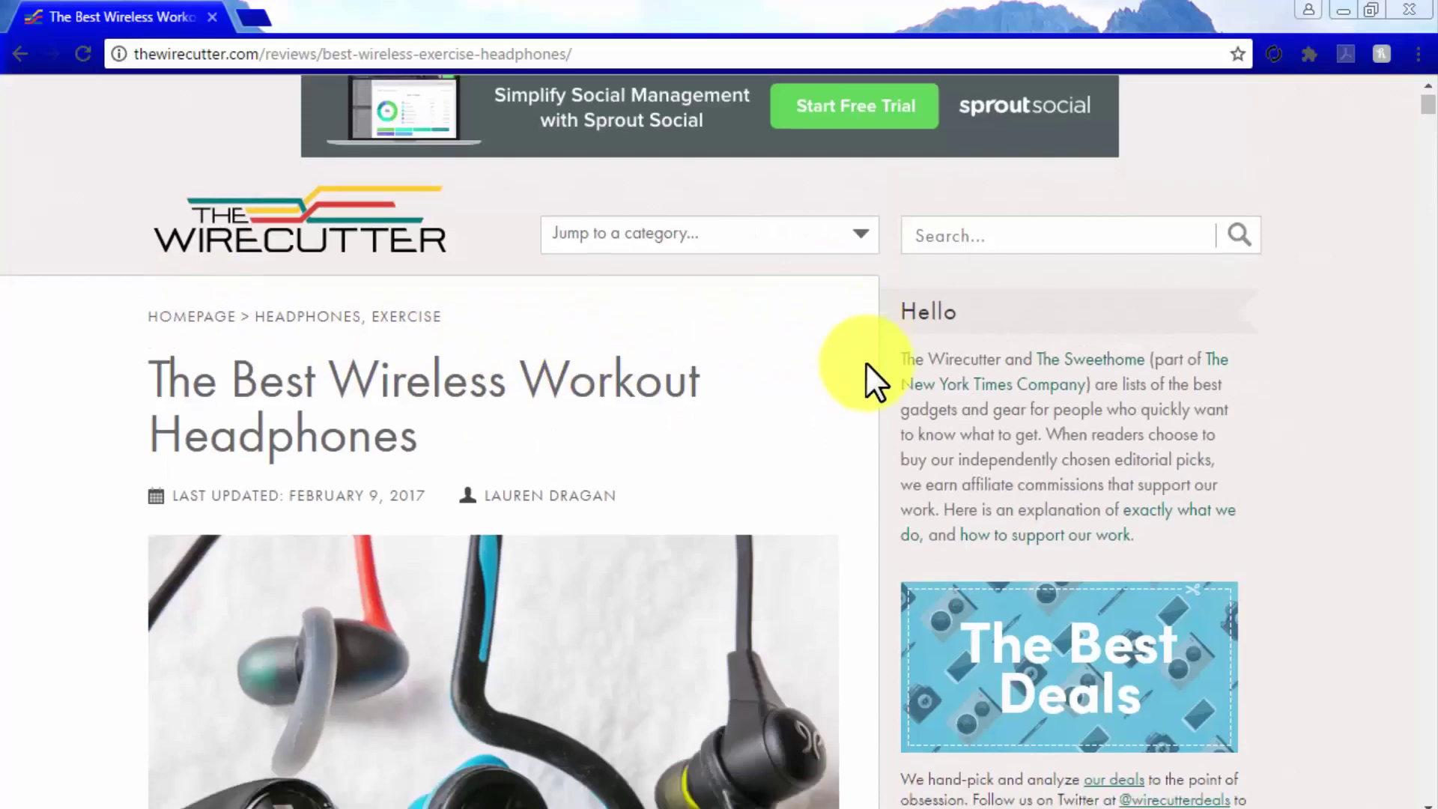
{"action": "scroll", "coordinate": [866, 363], "scroll_direction": "down", "scroll_amount": 5}
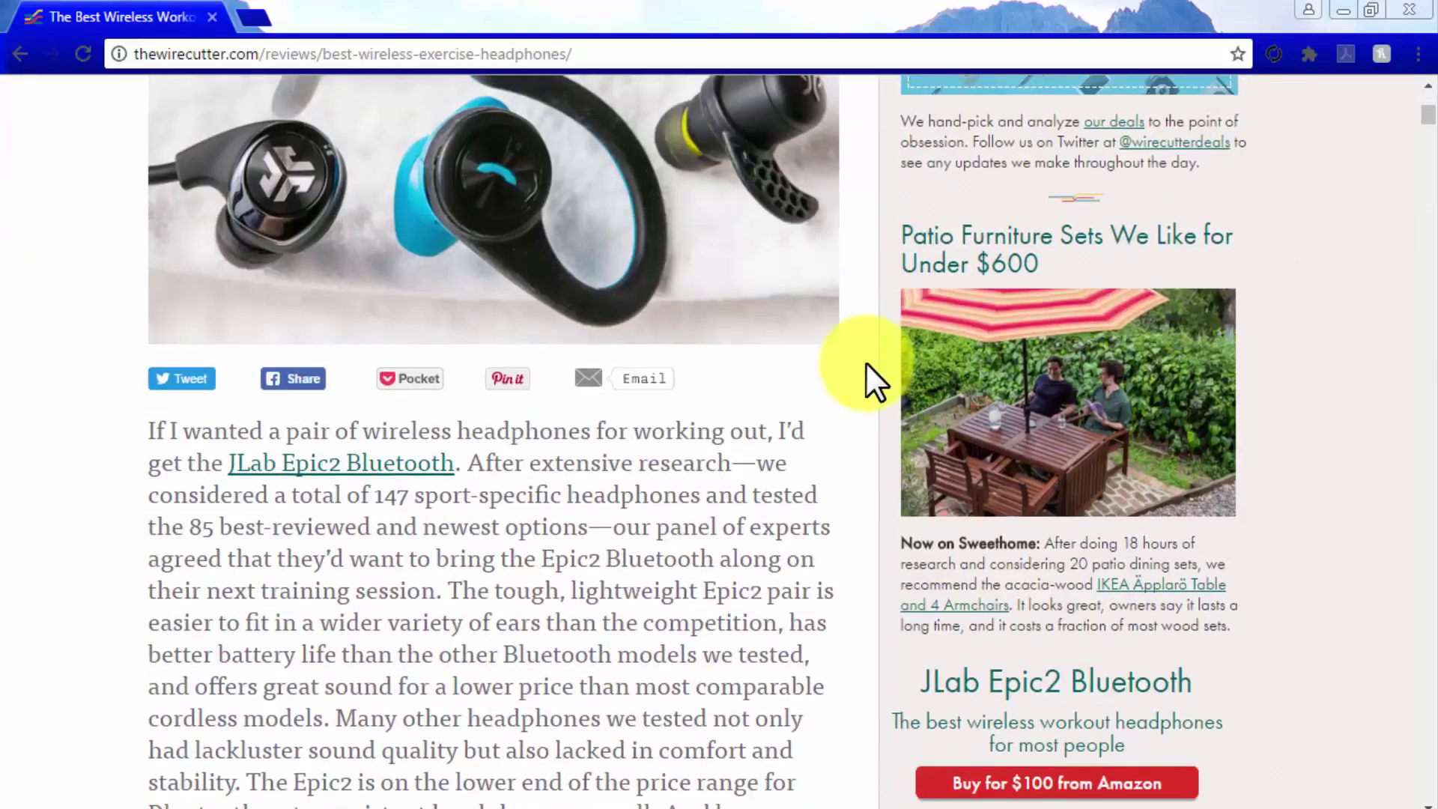
{"action": "scroll", "coordinate": [866, 363], "scroll_direction": "down", "scroll_amount": 10}
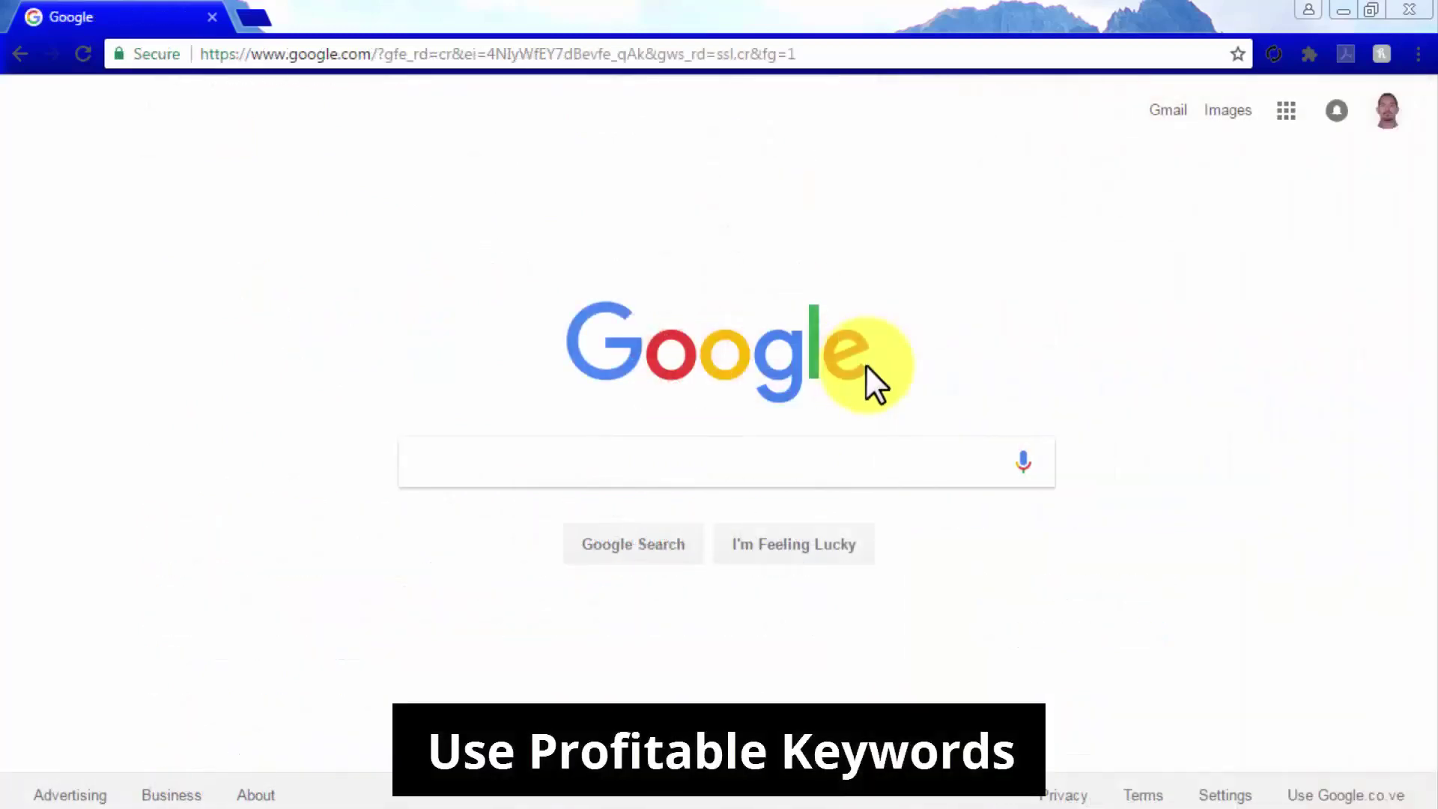
Step: Search Google for 'best gaming headphone'
{"action": "left_click", "coordinate": [911, 454]}
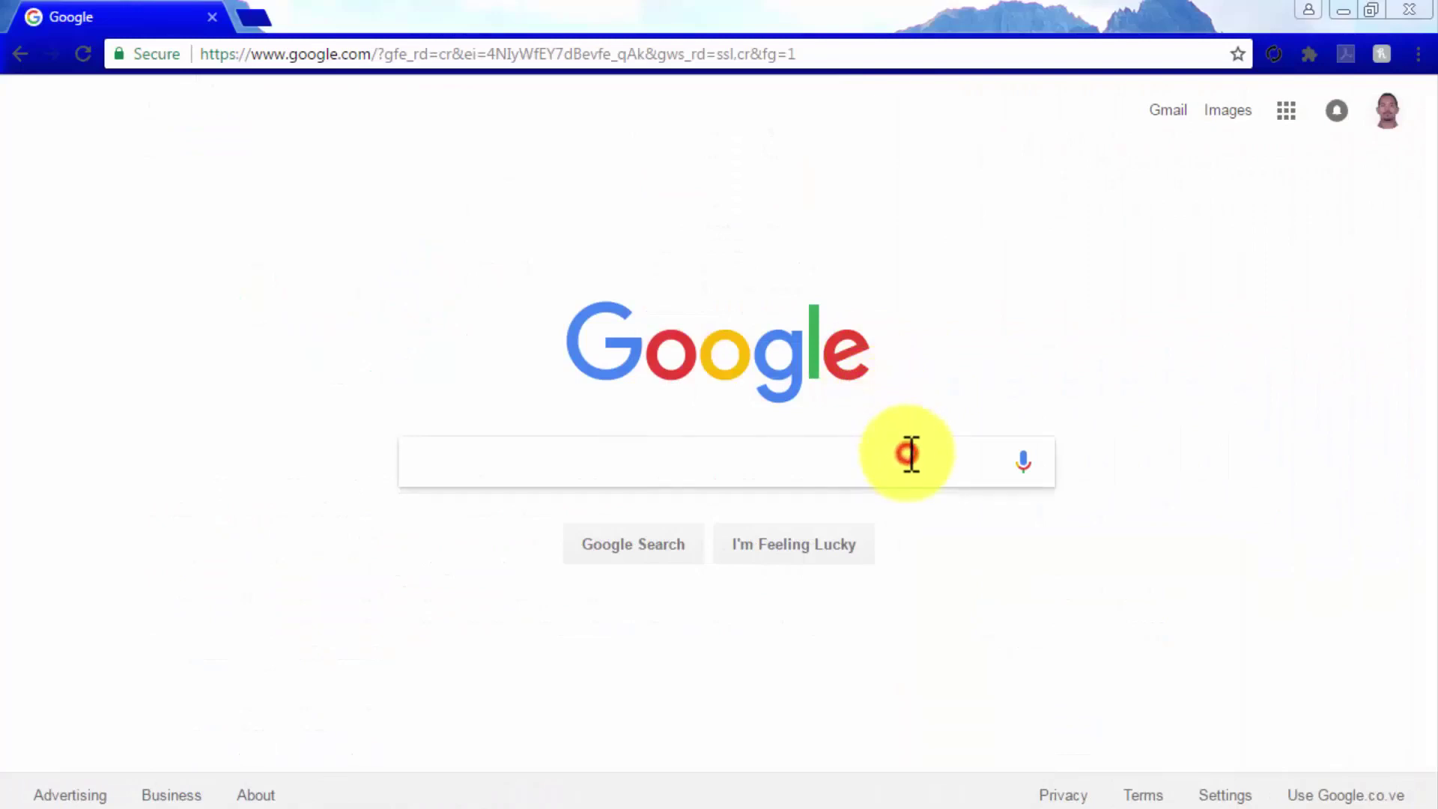
{"action": "type", "text": "best gaming "}
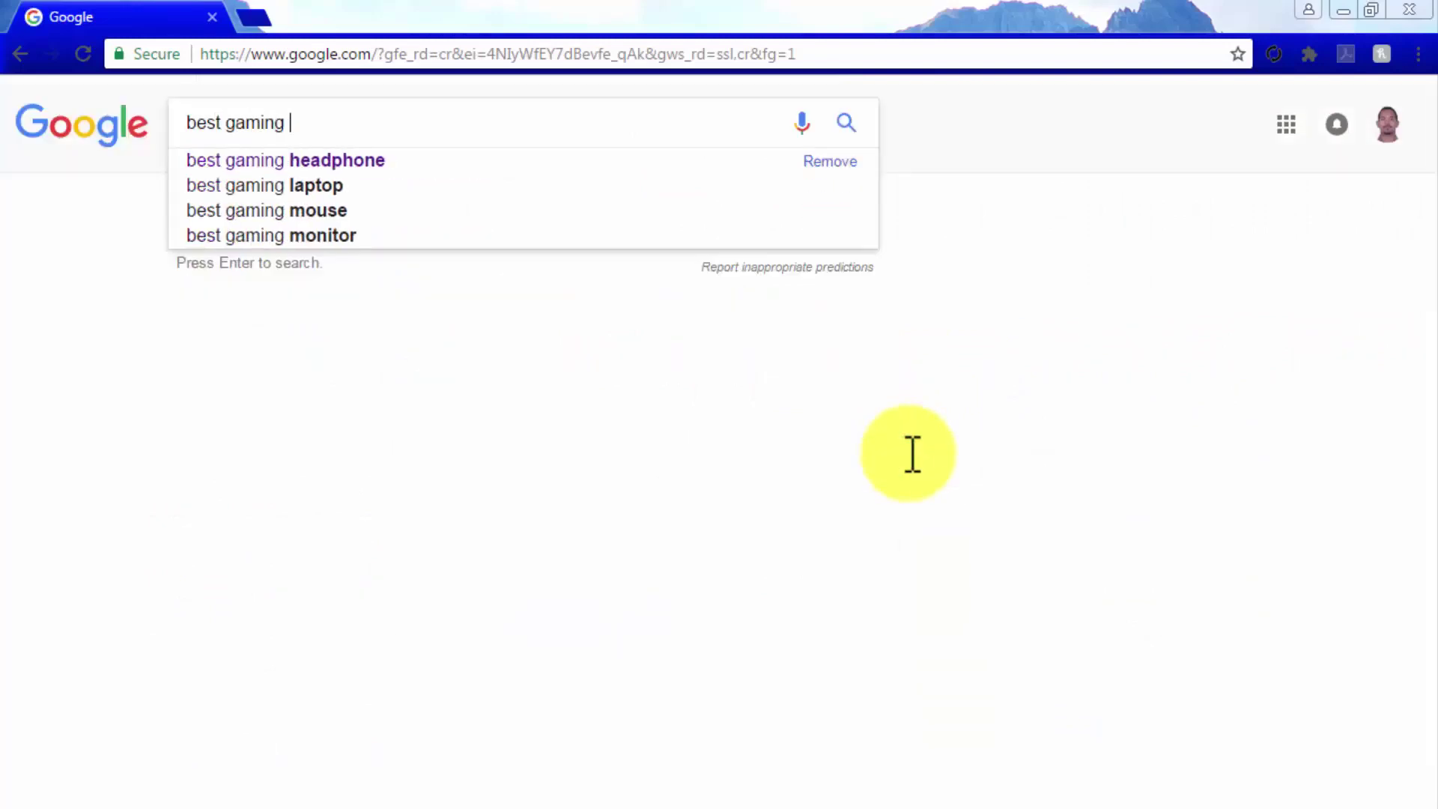
{"action": "type", "text": "headphones"}
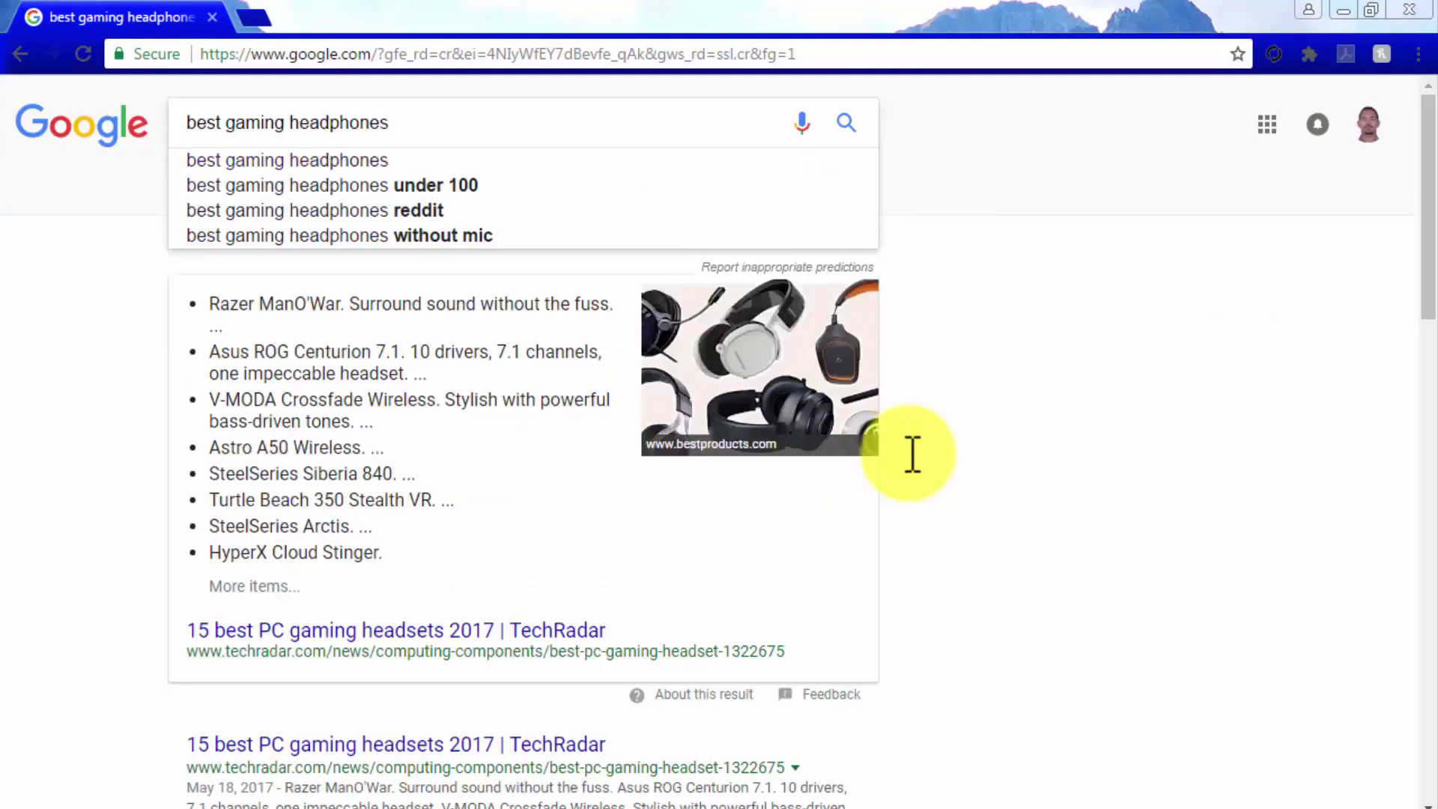
{"action": "key", "text": "BackSpace"}
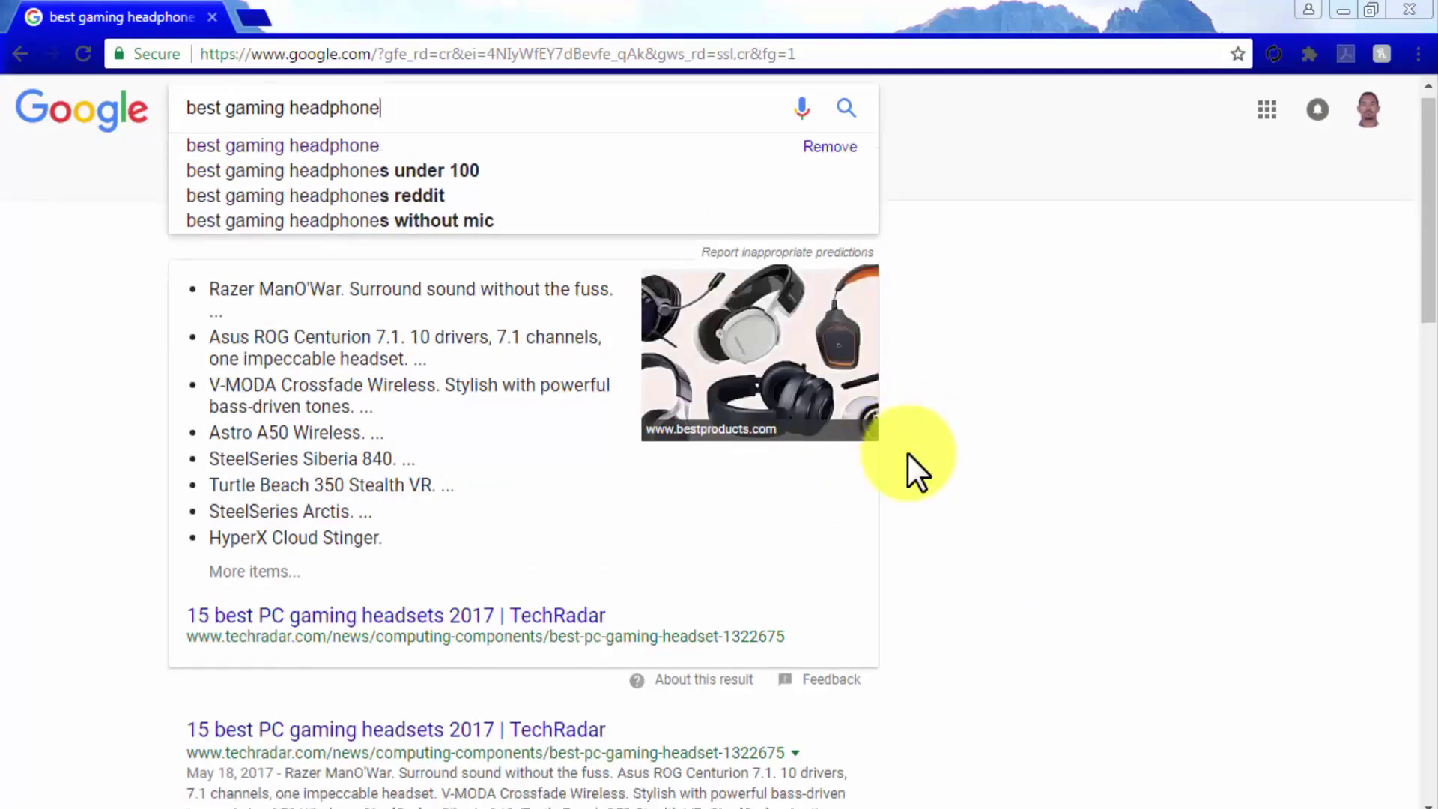
Step: Open The Wirecutter's Best Gaming Headsets review from the search results
{"action": "scroll", "coordinate": [907, 451], "scroll_direction": "down", "scroll_amount": 4}
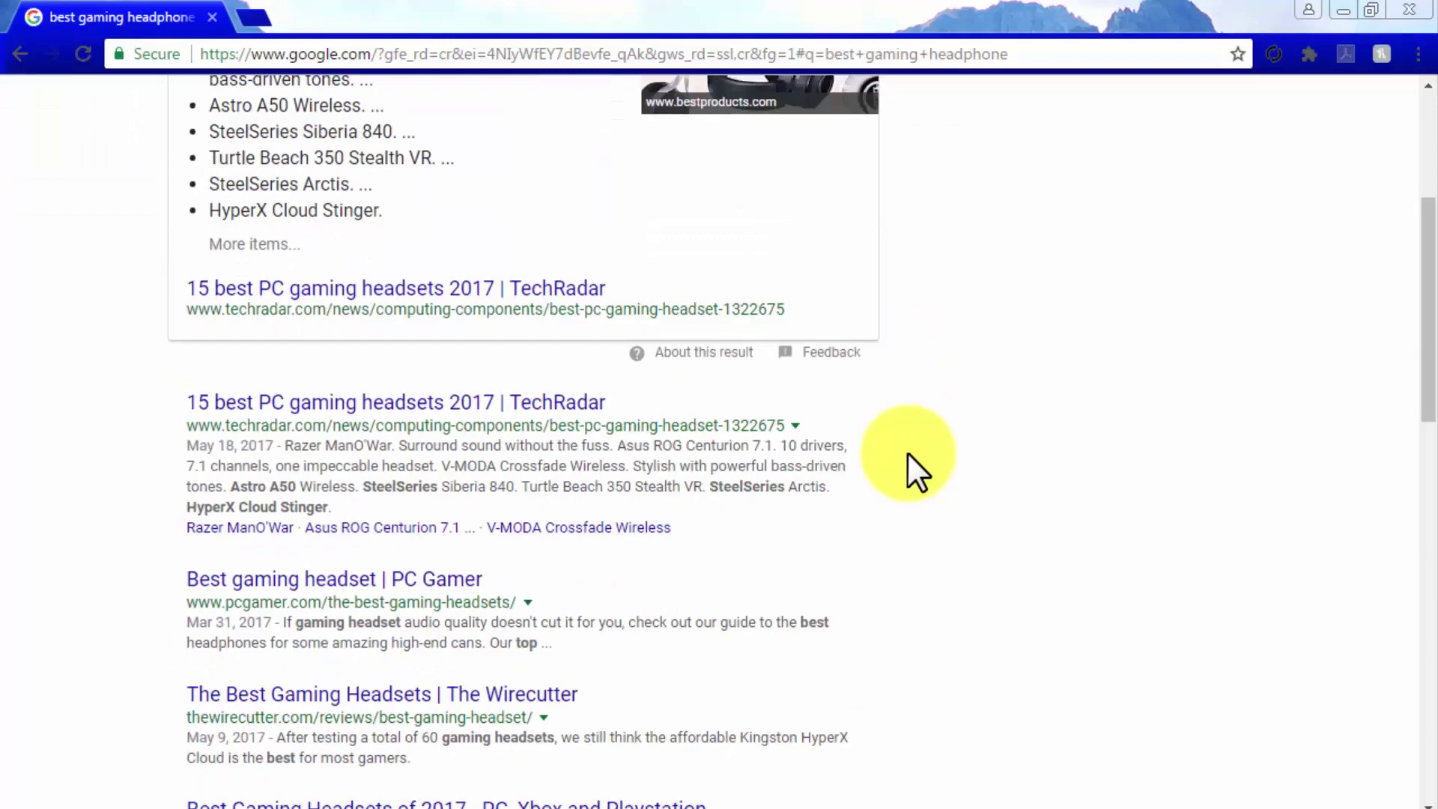
{"action": "scroll", "coordinate": [906, 452], "scroll_direction": "down", "scroll_amount": 3}
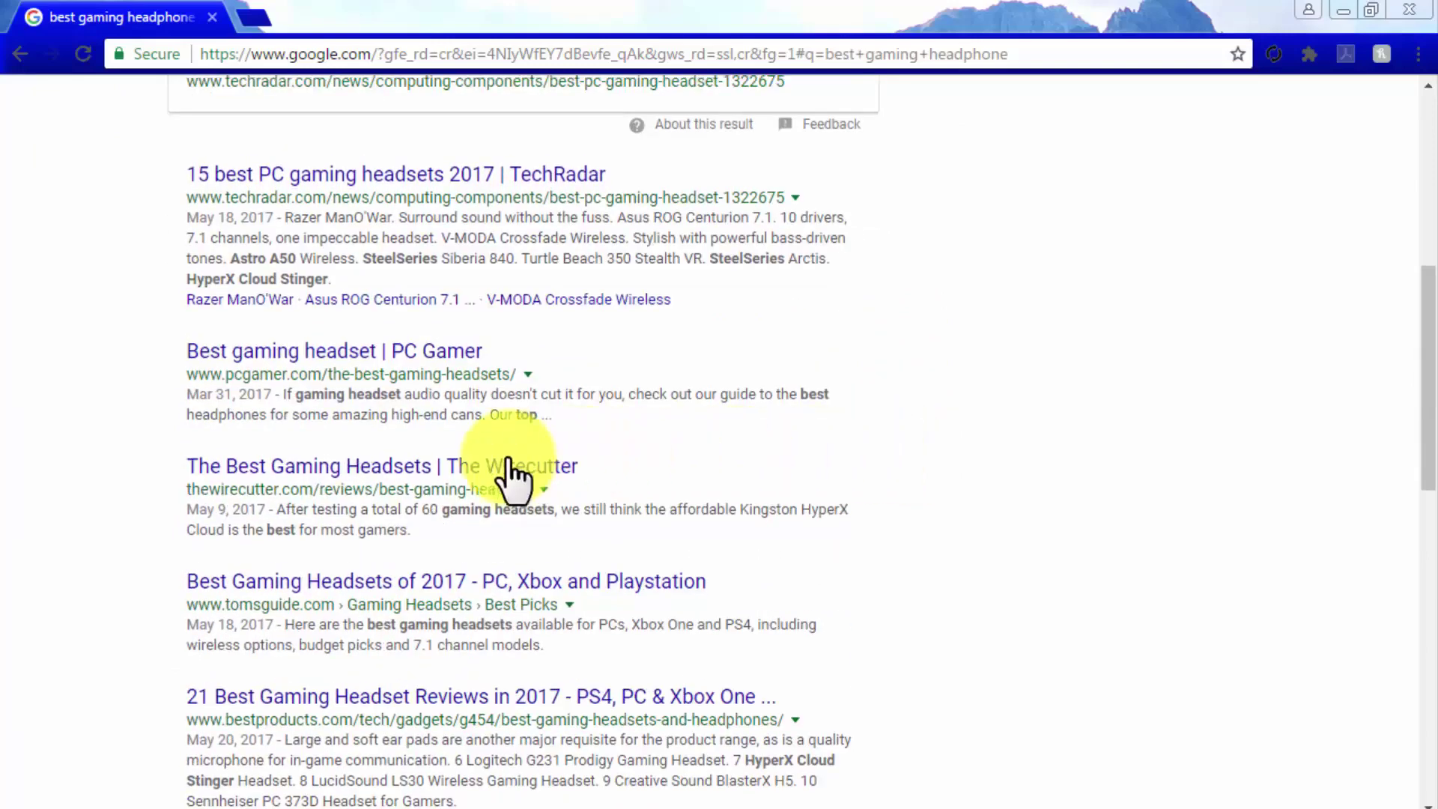
{"action": "left_click", "coordinate": [484, 466]}
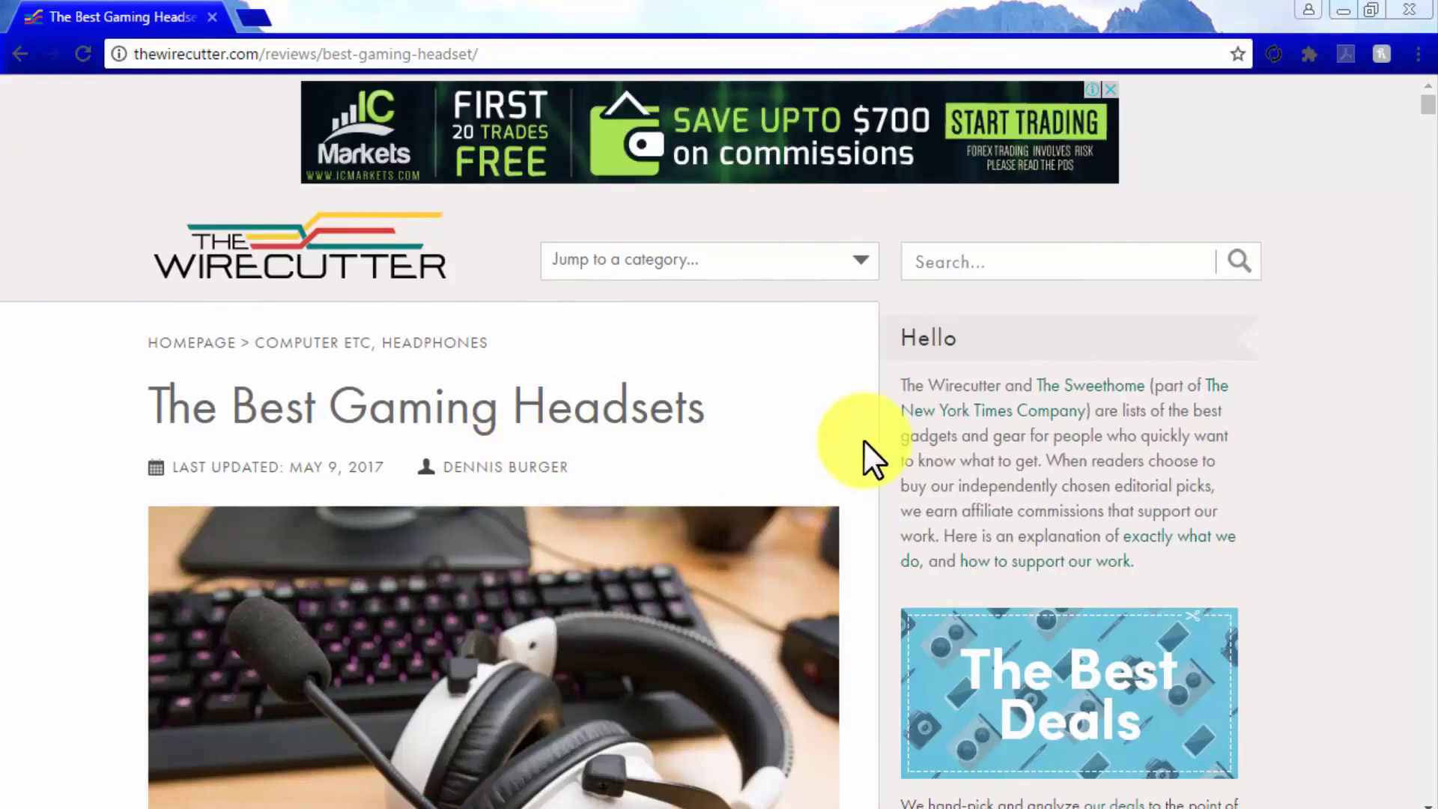
{"action": "scroll", "coordinate": [869, 468], "scroll_direction": "down", "scroll_amount": 6}
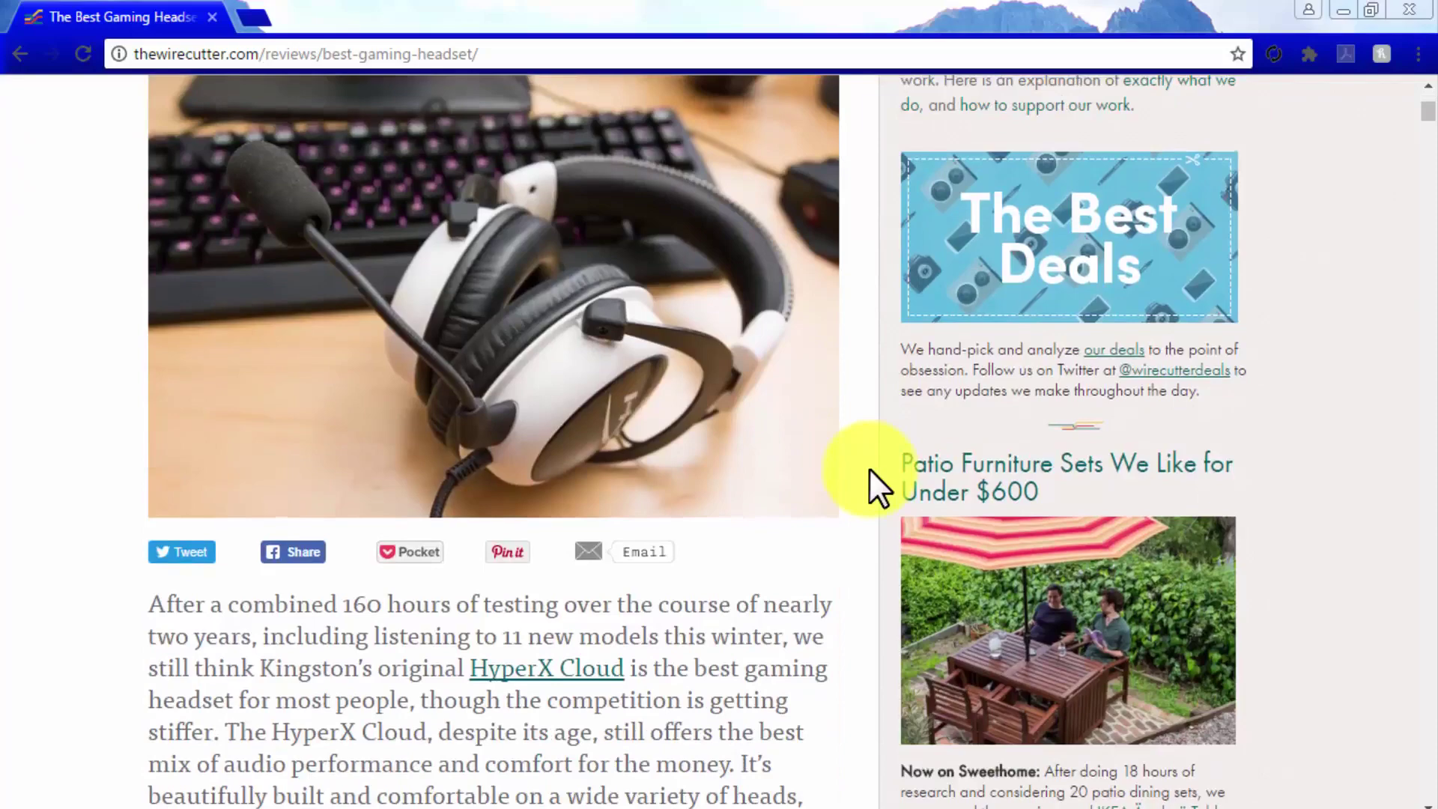
{"action": "scroll", "coordinate": [869, 467], "scroll_direction": "down", "scroll_amount": 3}
{"action": "scroll", "coordinate": [869, 467], "scroll_direction": "down", "scroll_amount": 6}
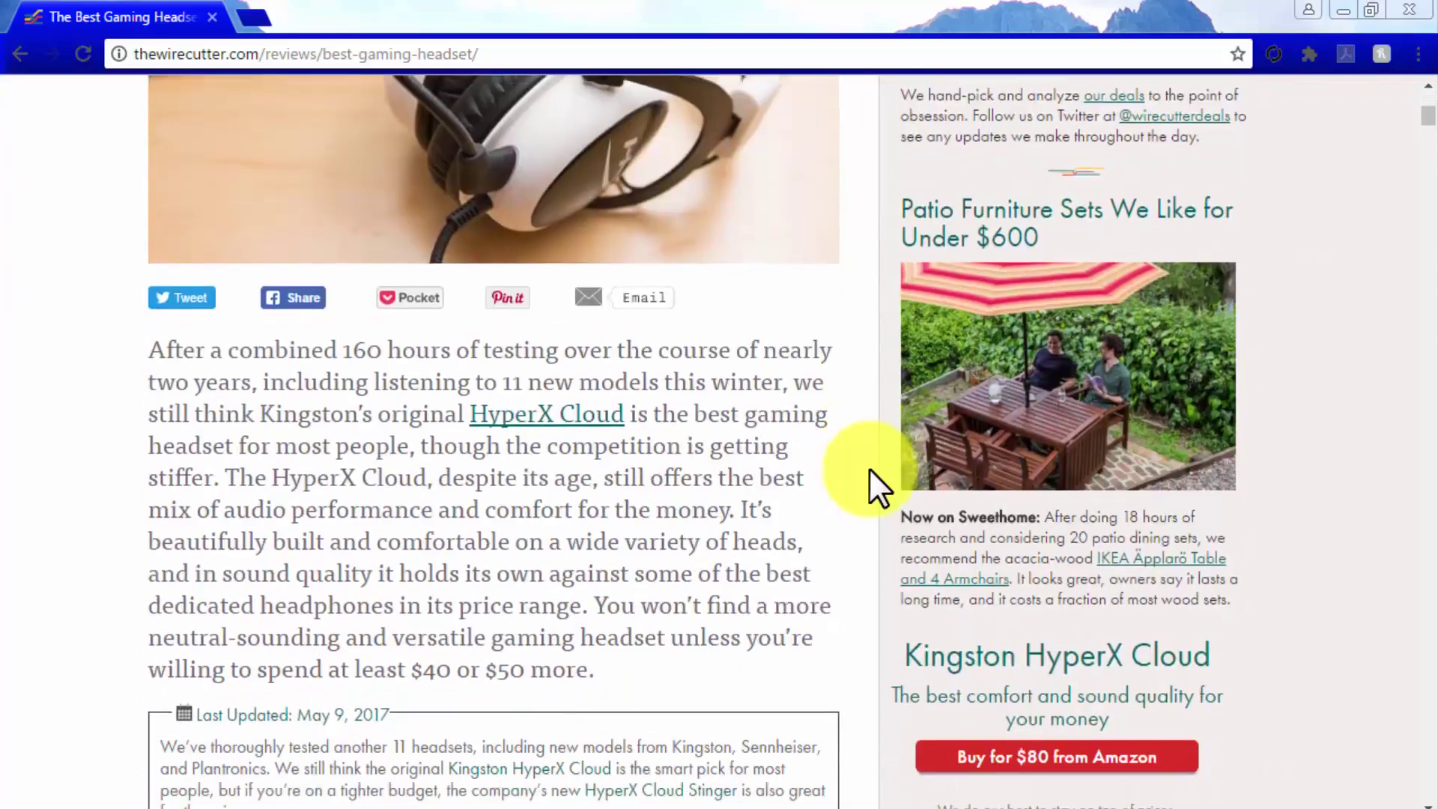
{"action": "scroll", "coordinate": [869, 468], "scroll_direction": "down", "scroll_amount": 1}
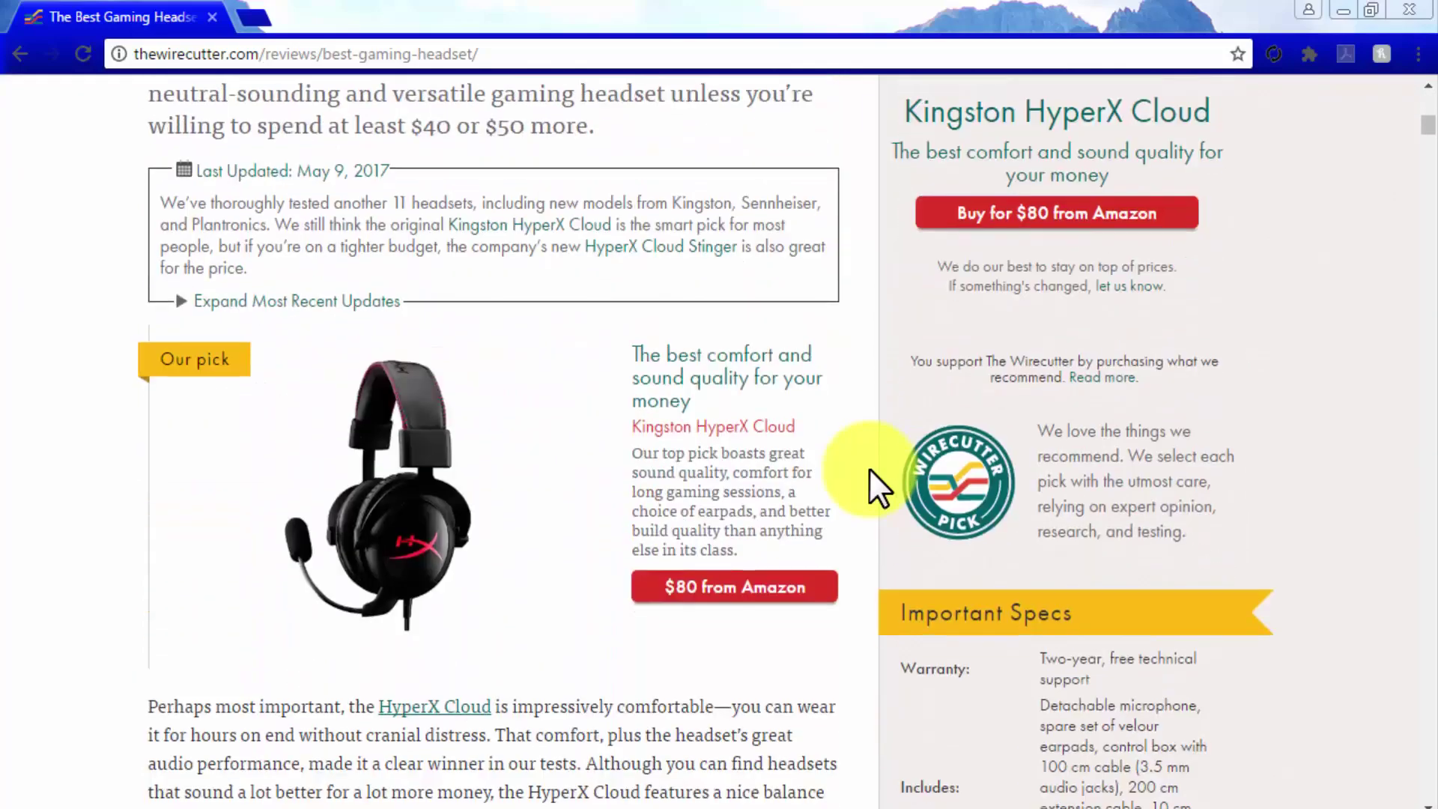
{"action": "scroll", "coordinate": [869, 468], "scroll_direction": "down", "scroll_amount": 5}
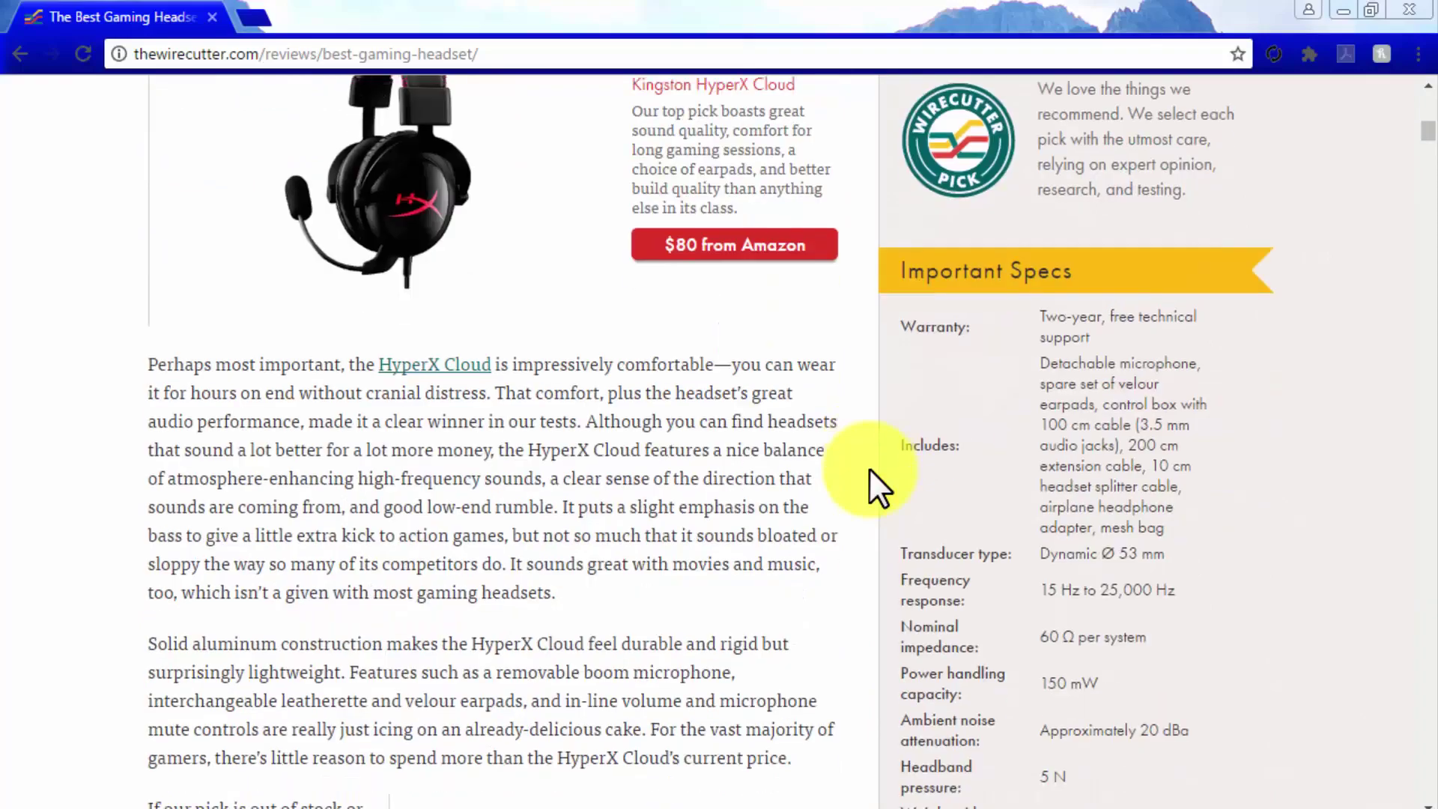
{"action": "scroll", "coordinate": [869, 472], "scroll_direction": "down", "scroll_amount": 6}
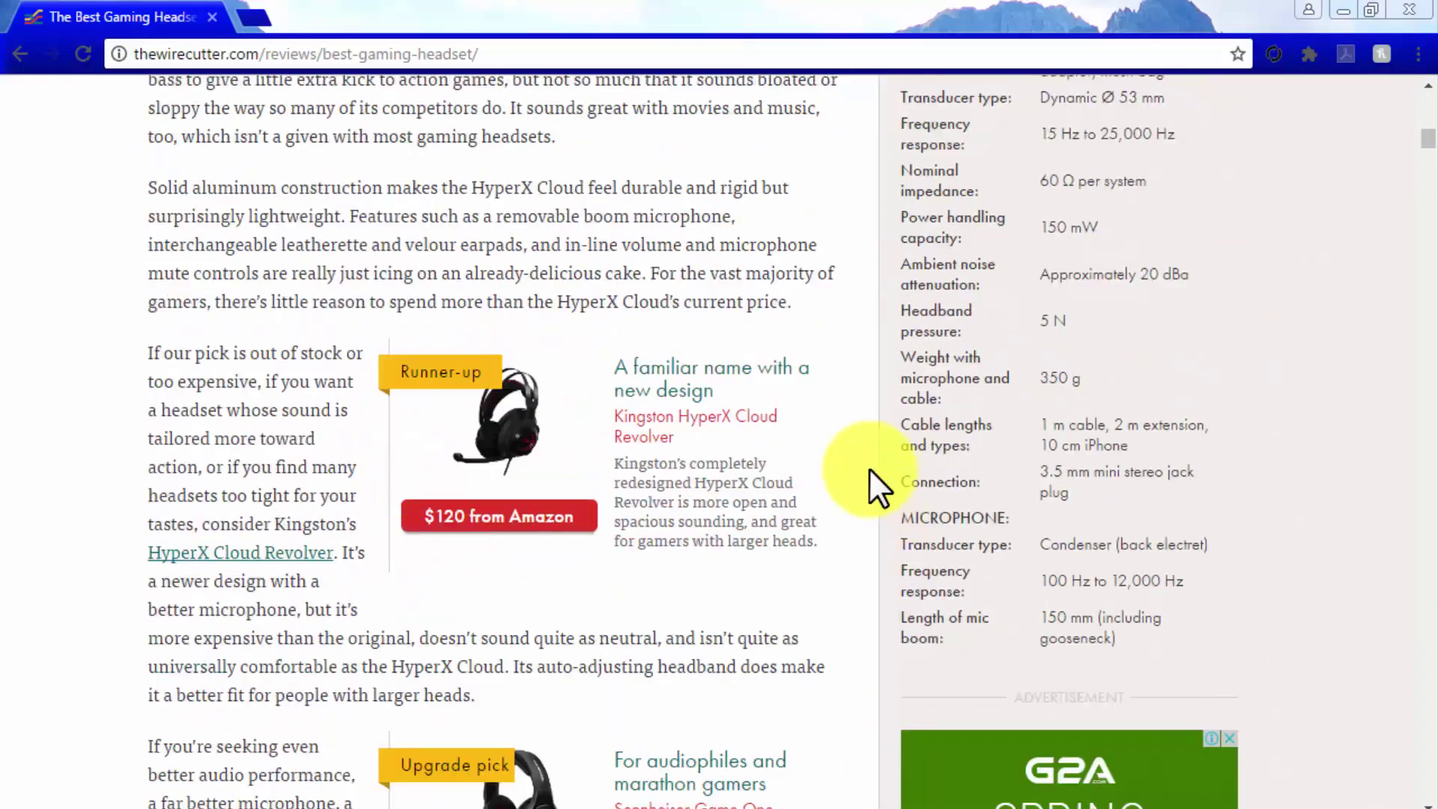
{"action": "scroll", "coordinate": [869, 468], "scroll_direction": "down", "scroll_amount": 7}
{"action": "scroll", "coordinate": [869, 468], "scroll_direction": "down", "scroll_amount": 12}
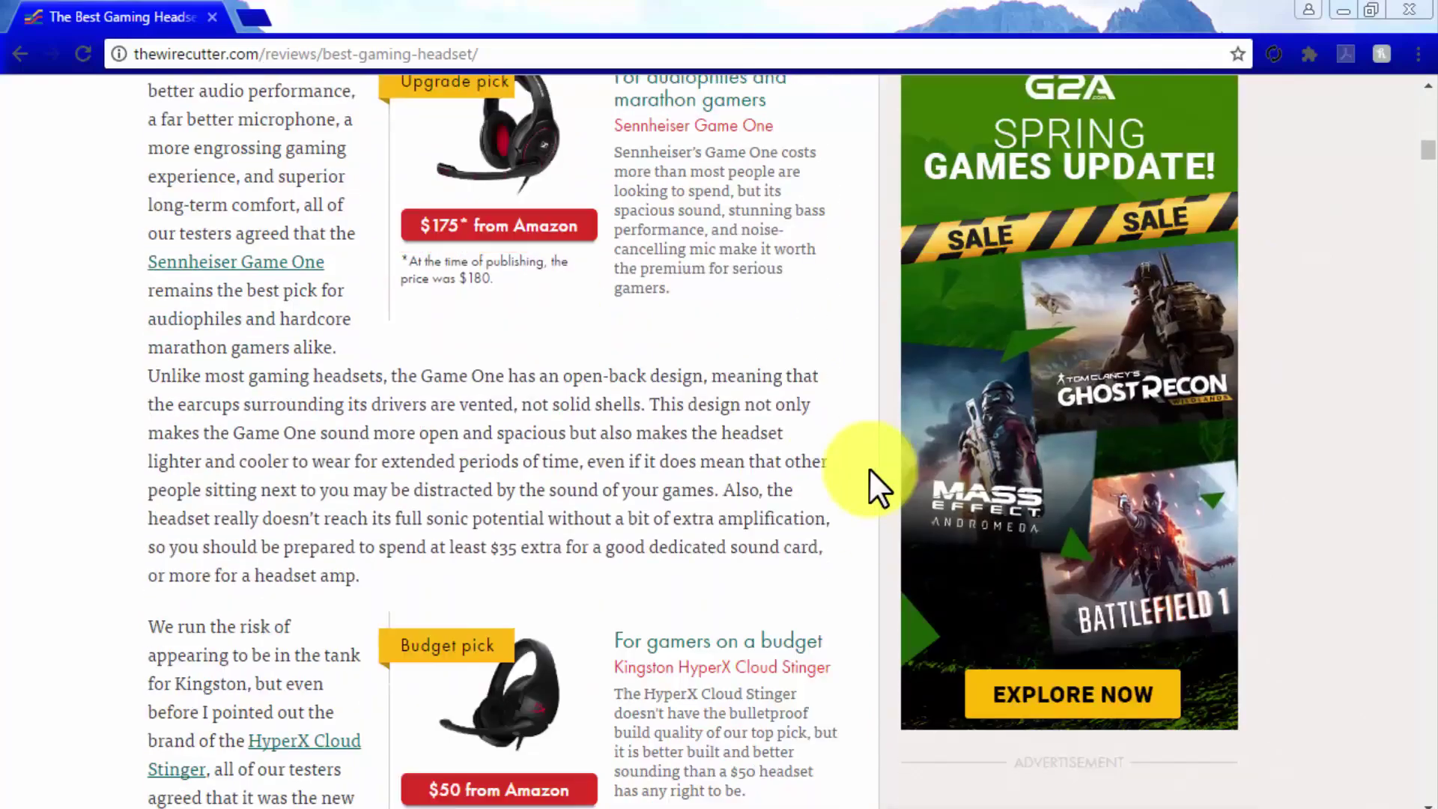
{"action": "scroll", "coordinate": [870, 467], "scroll_direction": "down", "scroll_amount": 1}
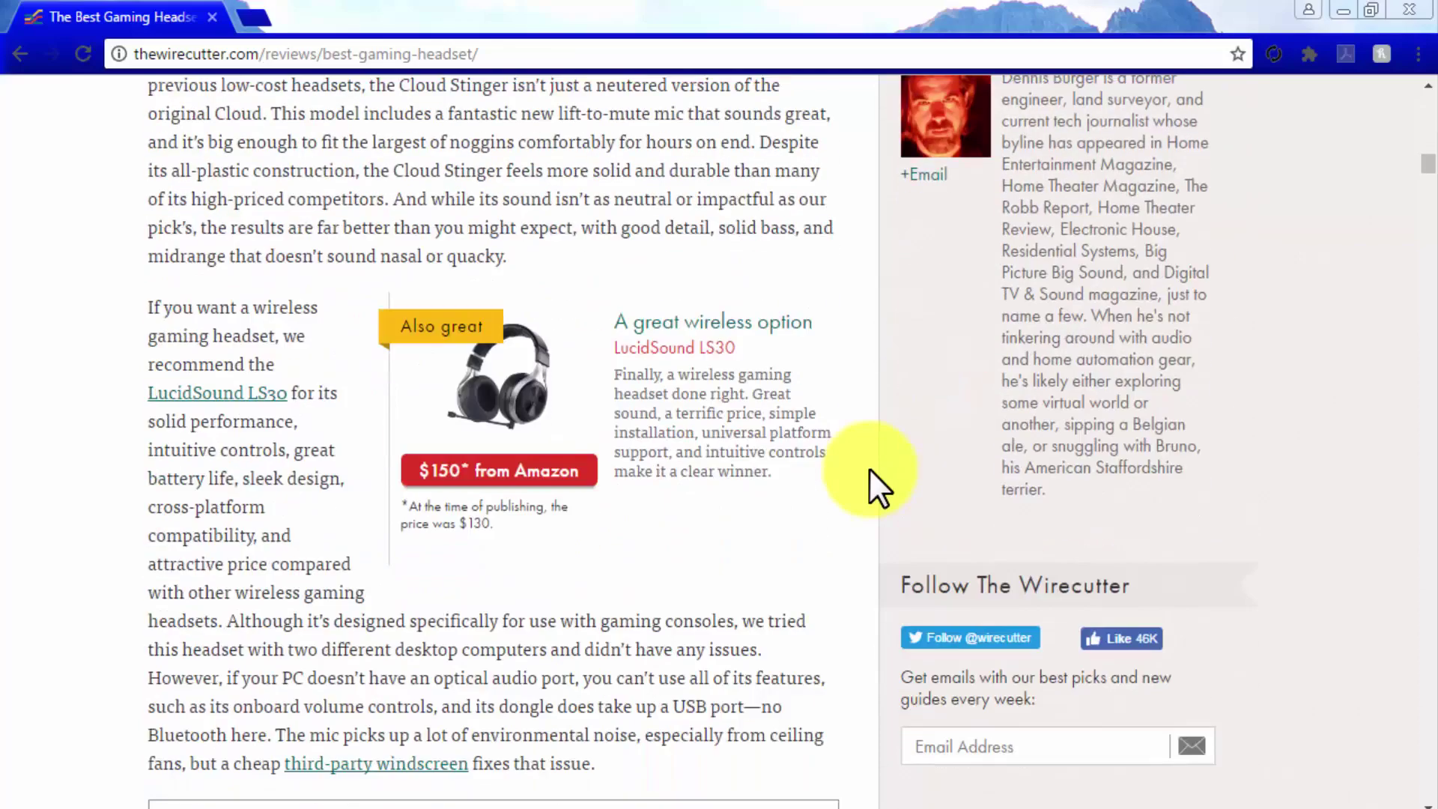
{"action": "scroll", "coordinate": [869, 467], "scroll_direction": "up", "scroll_amount": 6}
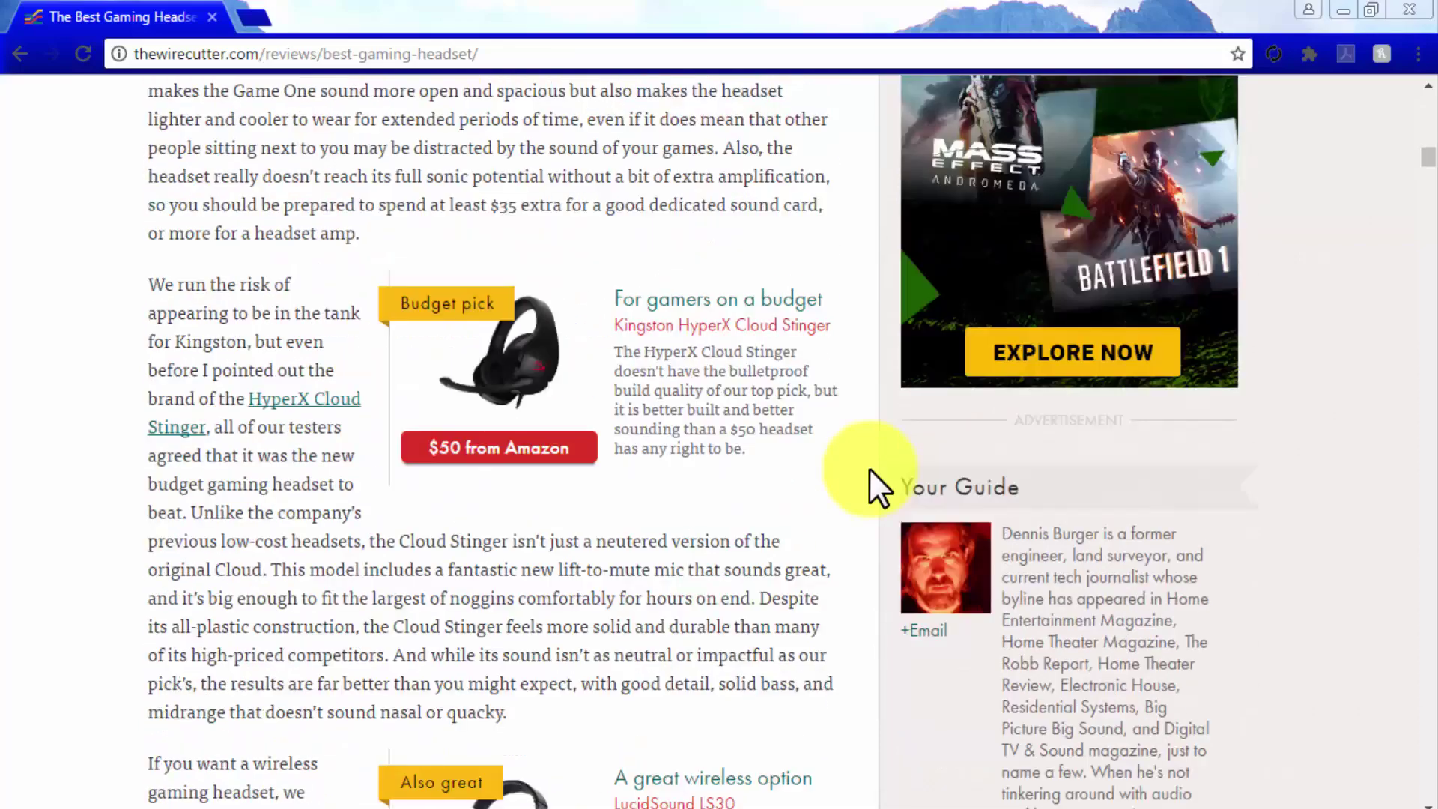
Step: Open the HyperX Cloud Stinger budget pick on Amazon and try a 'best 7.1 receiver' search, then erase it
{"action": "left_click", "coordinate": [725, 301]}
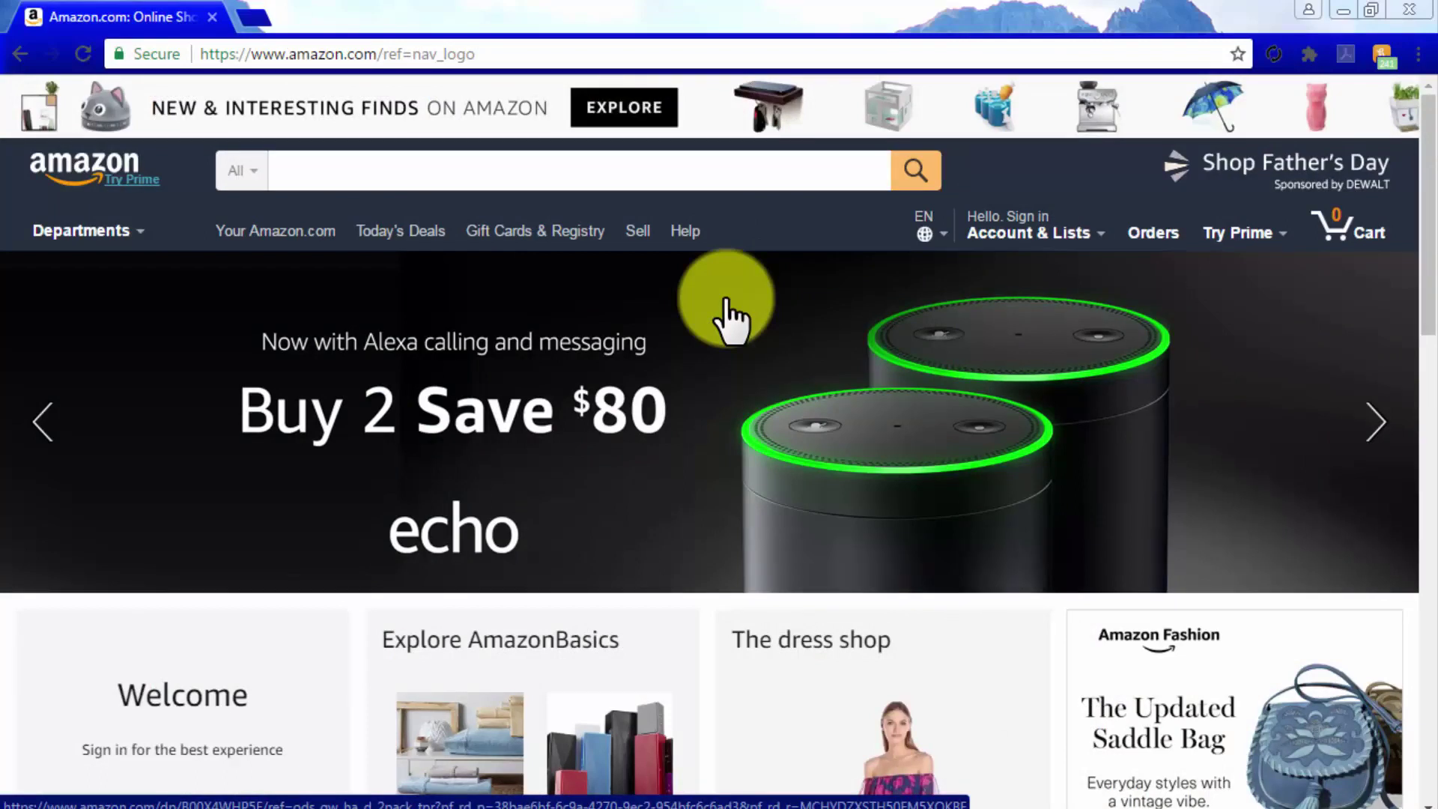
{"action": "left_click", "coordinate": [595, 179]}
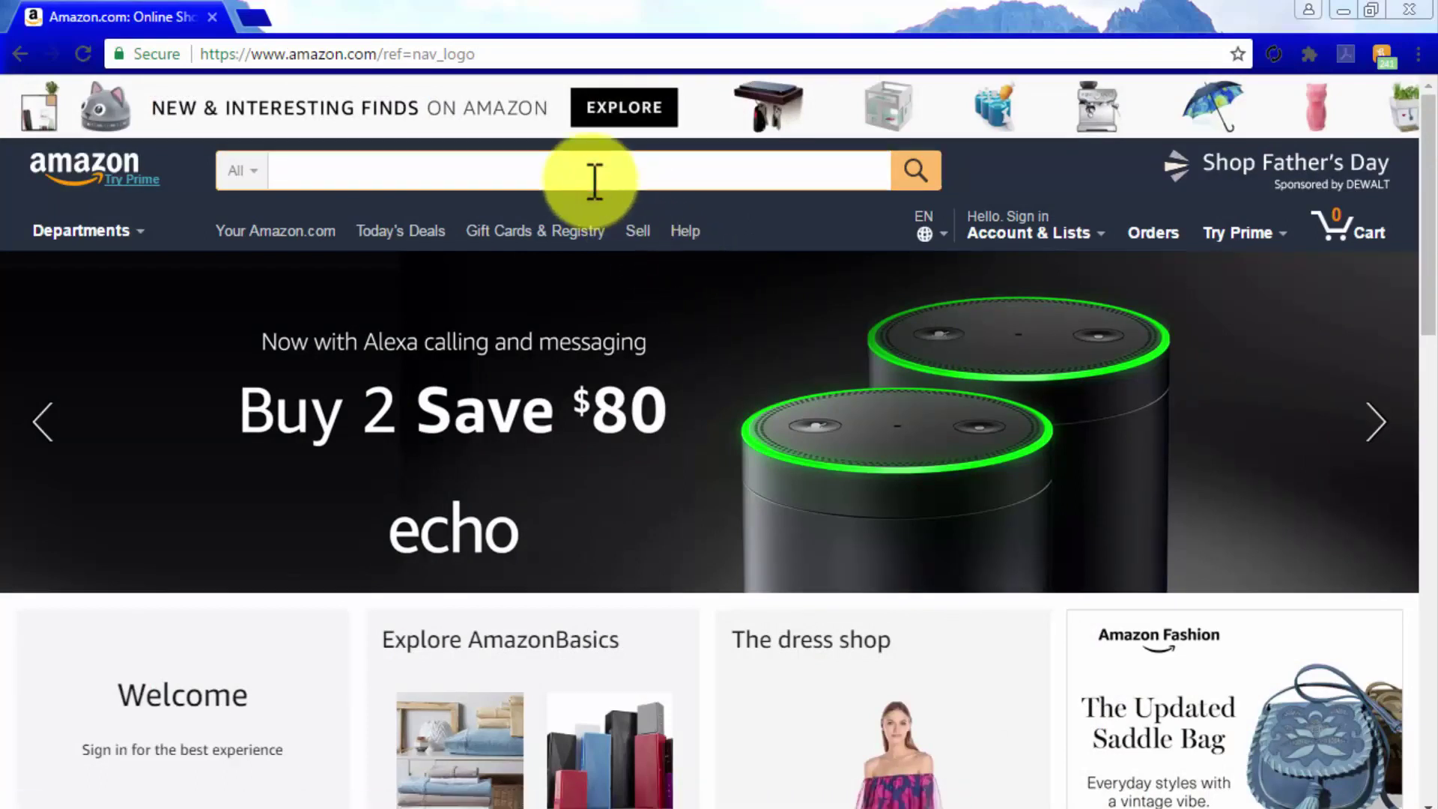
{"action": "type", "text": "best 7.1"}
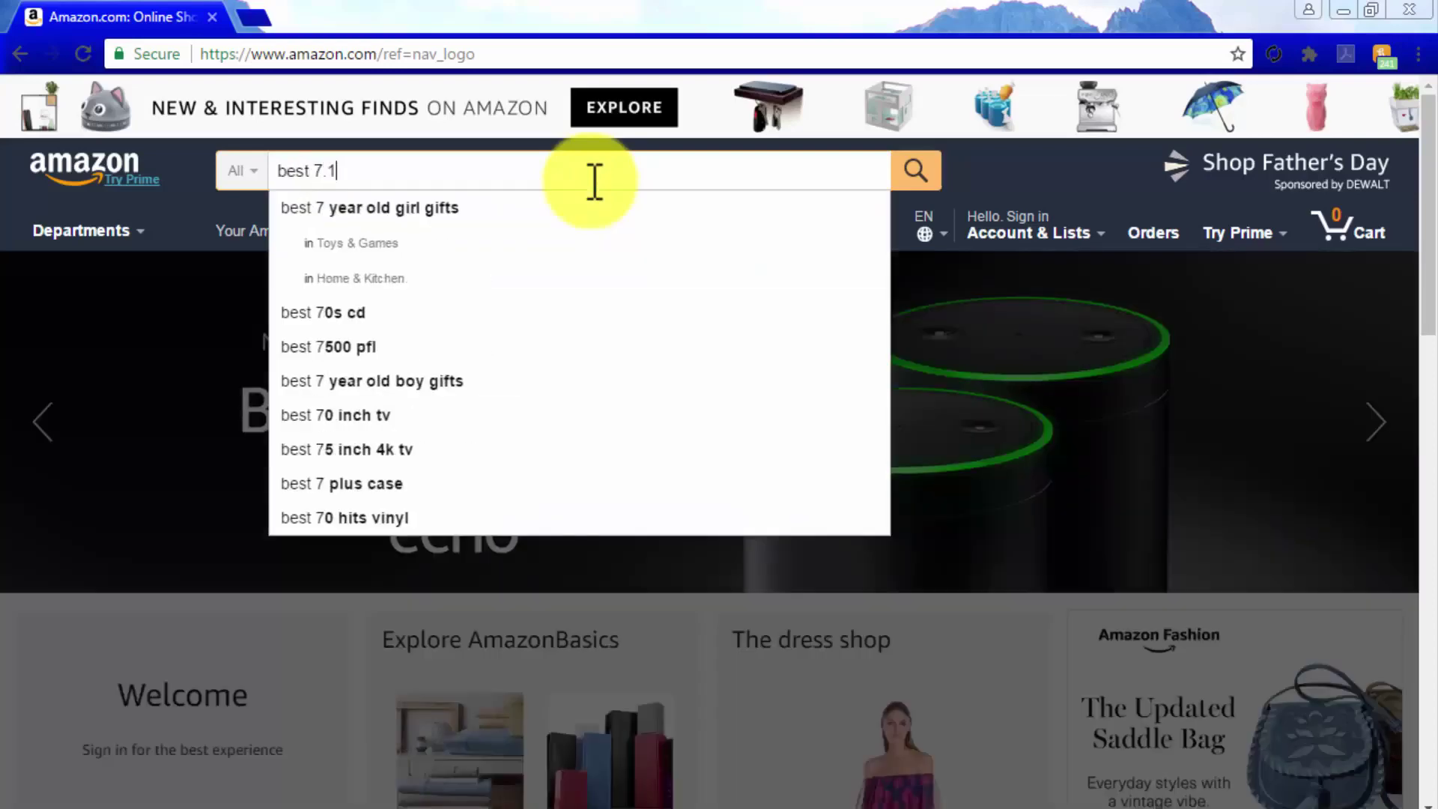
{"action": "type", "text": " rec"}
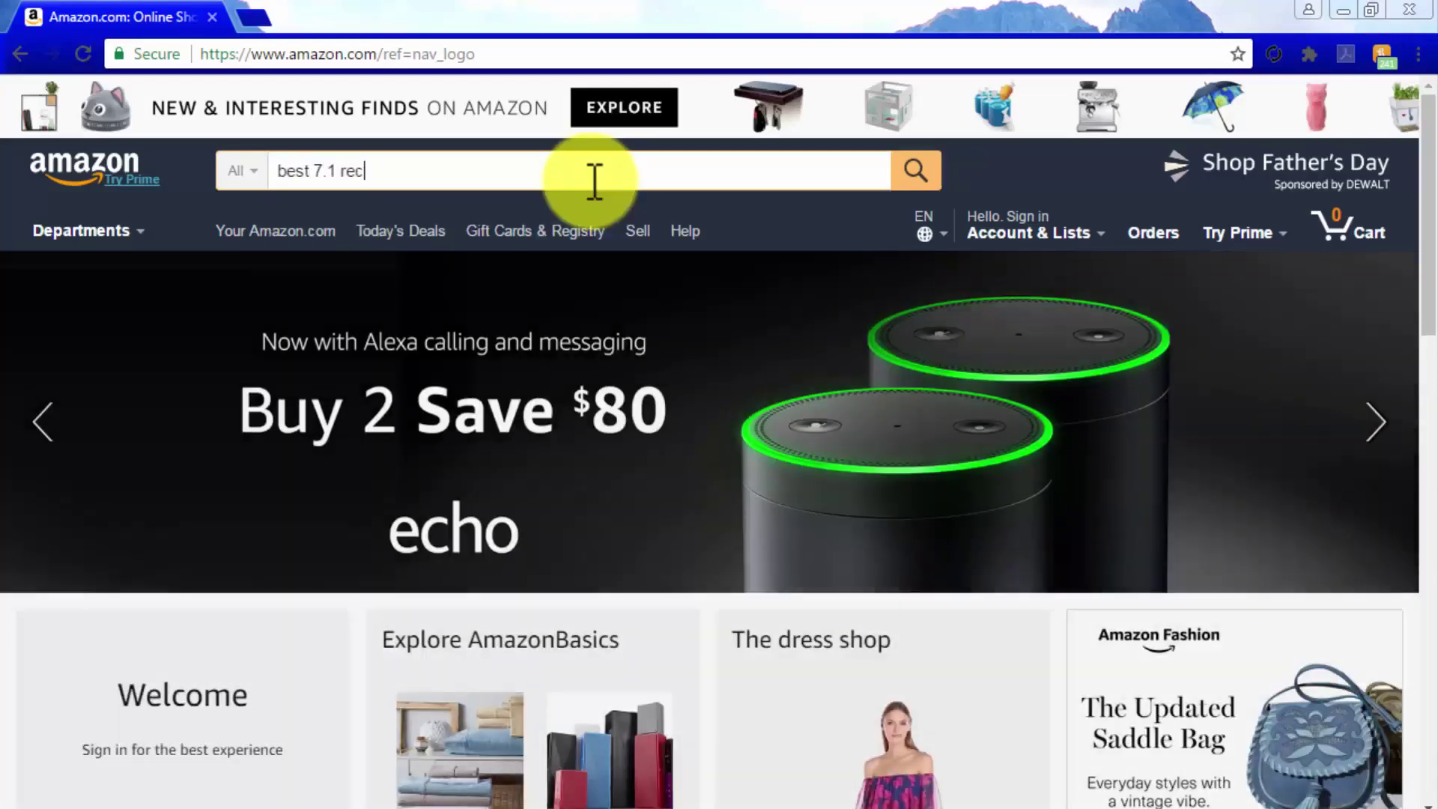
{"action": "type", "text": "eiver"}
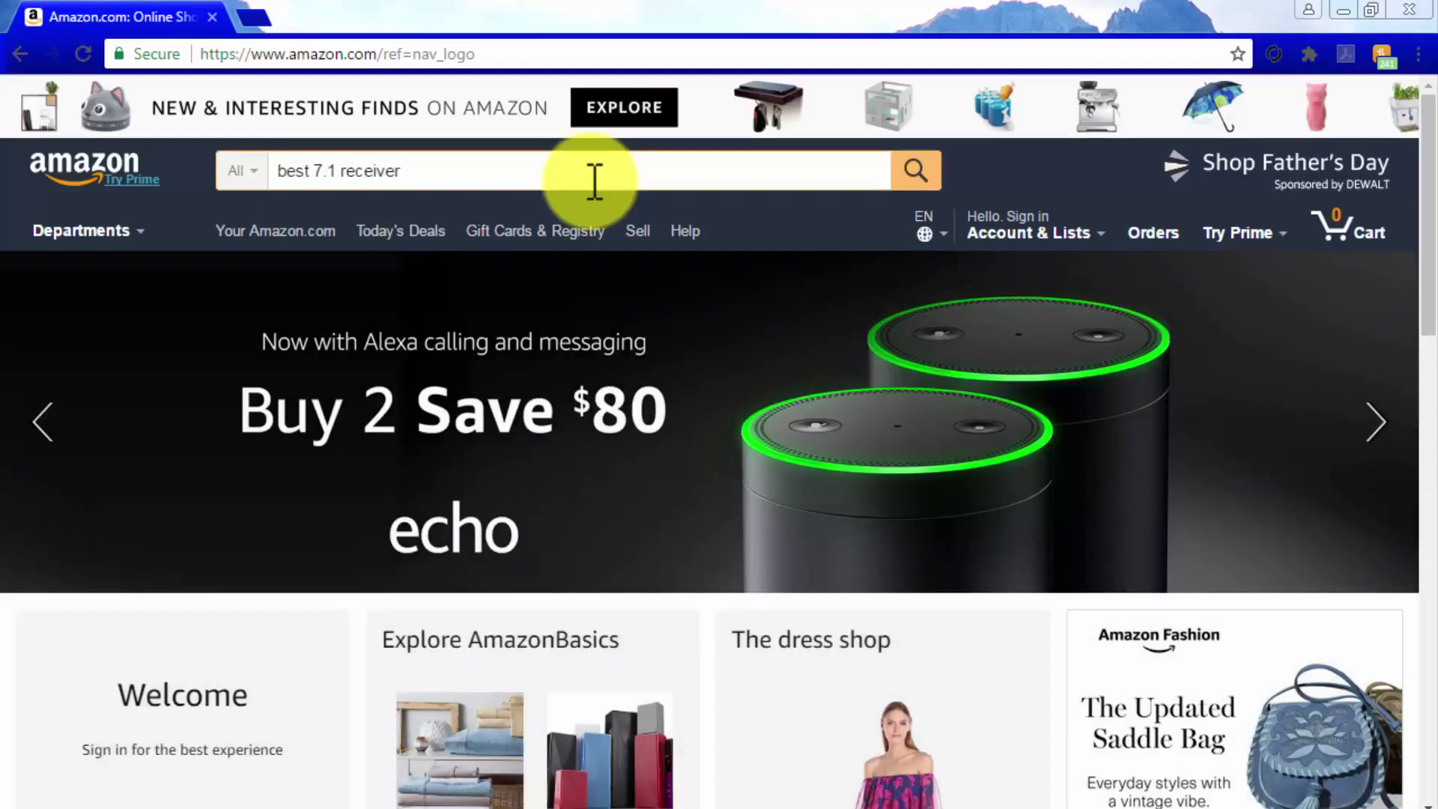
{"action": "key", "text": "BackSpace"}
{"action": "key", "text": "BackSpace"}
{"action": "key", "text": "BackSpace"}
{"action": "key", "text": "BackSpace"}
{"action": "key", "text": "BackSpace"}
{"action": "key", "text": "BackSpace"}
{"action": "key", "text": "BackSpace"}
{"action": "key", "text": "BackSpace"}
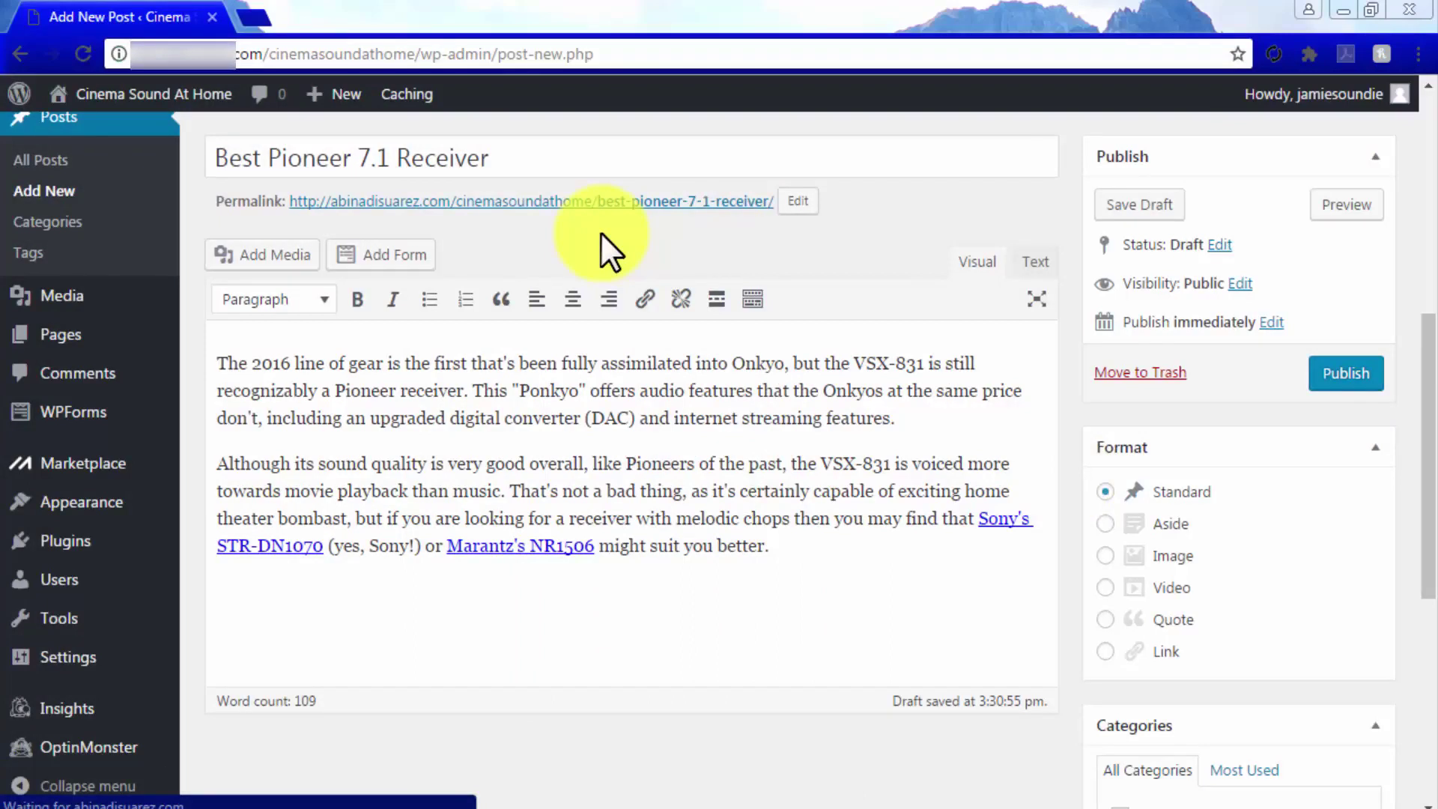
Step: Tag the Best Pioneer 7.1 Receiver post with 'best 7.1 receiver'
{"action": "left_click", "coordinate": [825, 159]}
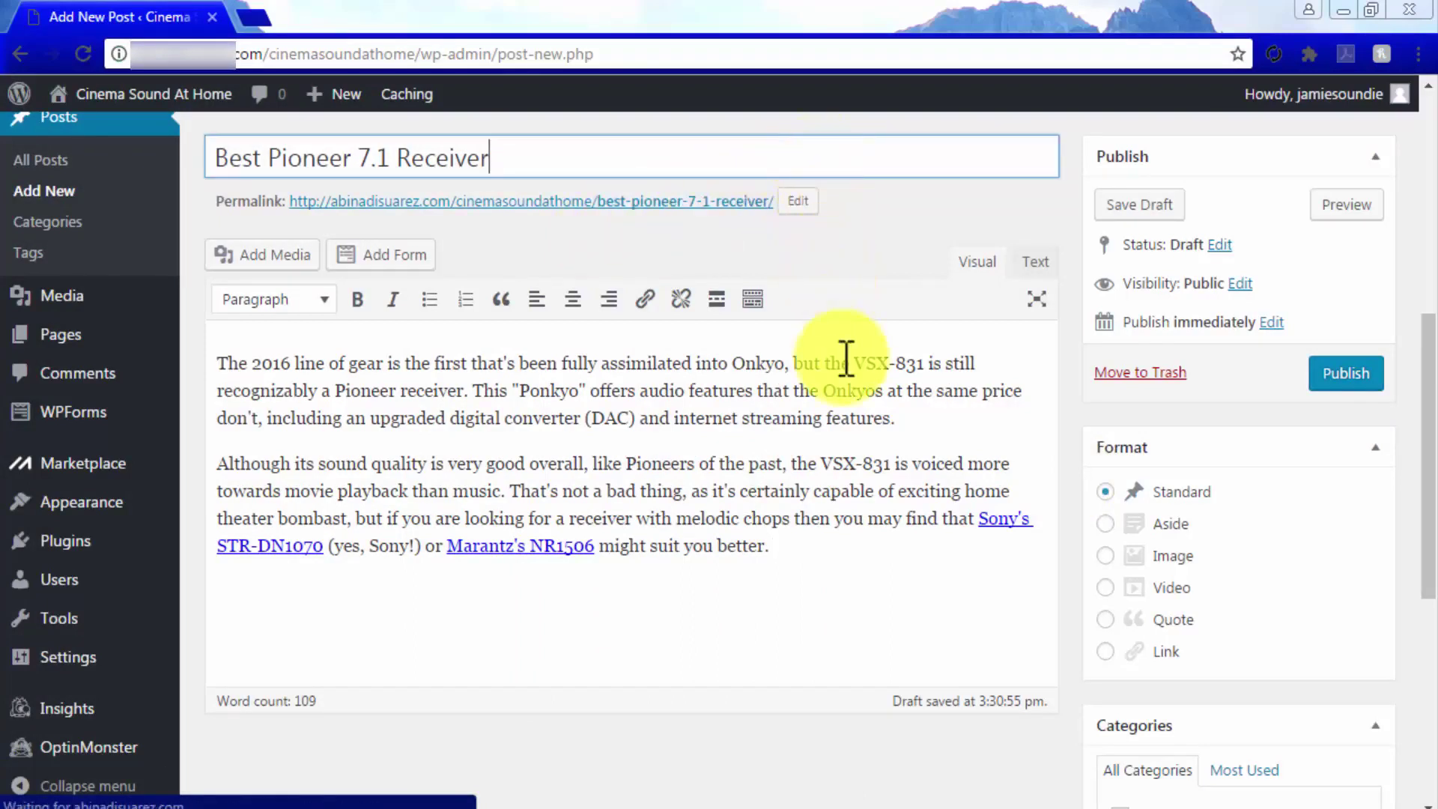
{"action": "left_click", "coordinate": [909, 551]}
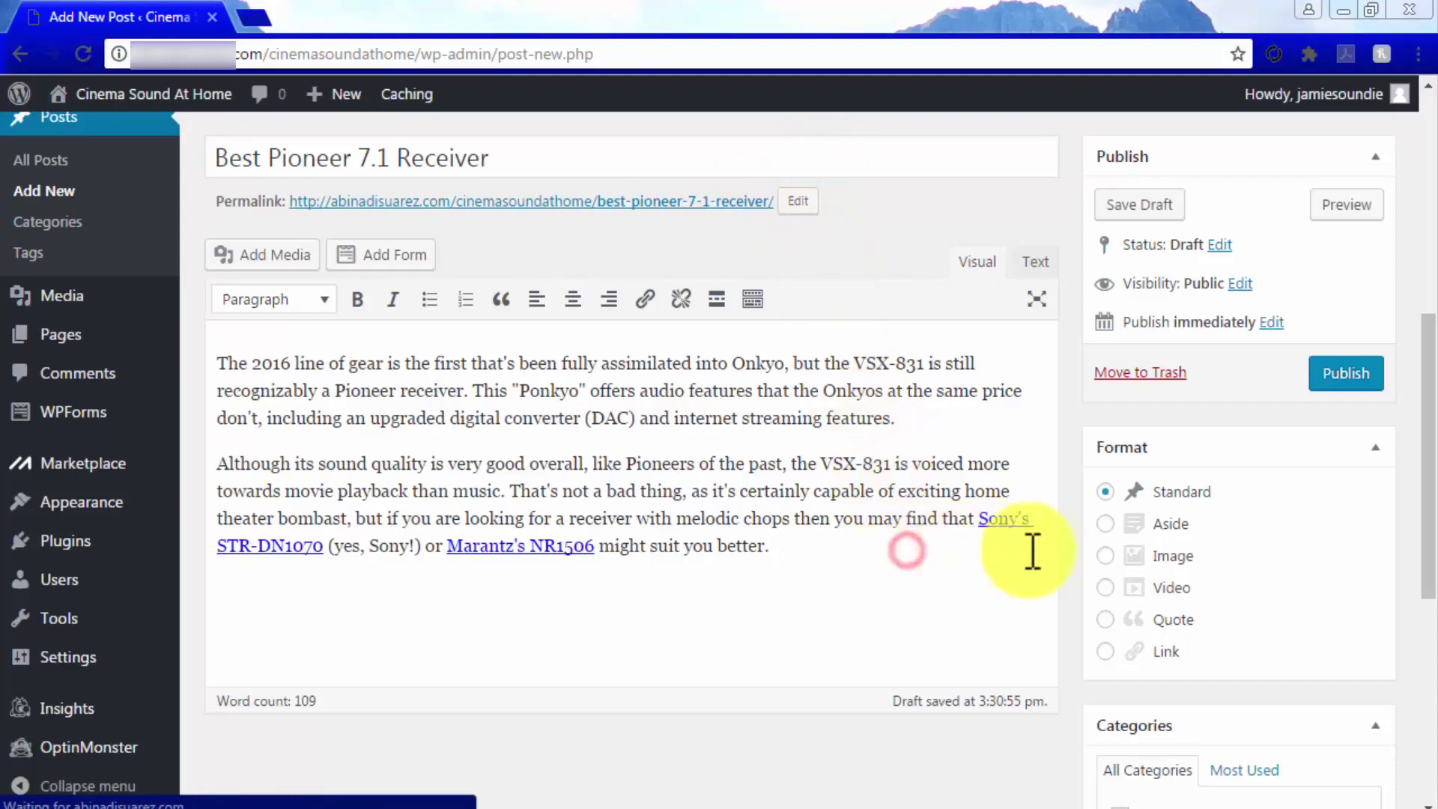
{"action": "scroll", "coordinate": [1092, 562], "scroll_direction": "down", "scroll_amount": 6}
{"action": "left_click", "coordinate": [1125, 543]}
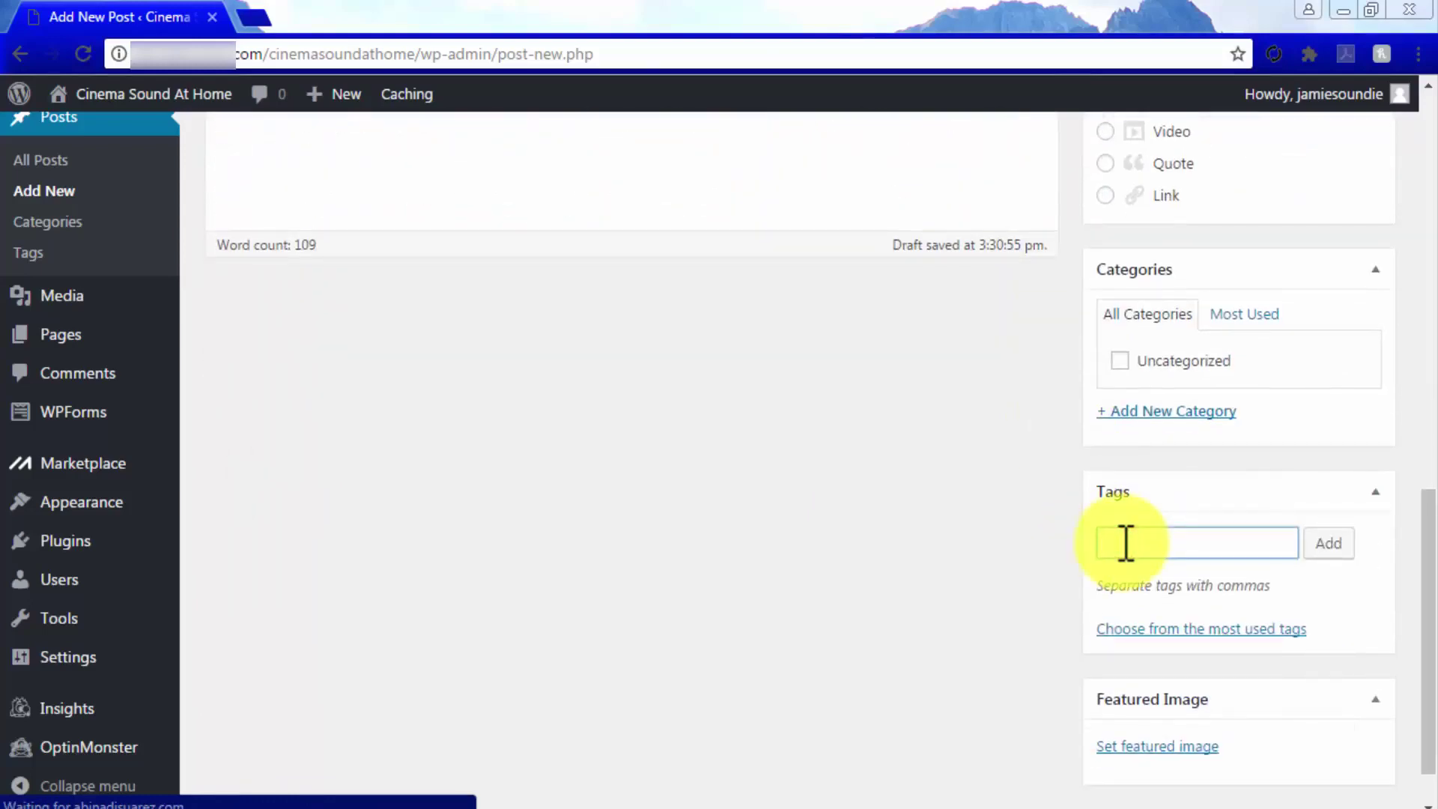
{"action": "type", "text": "best 7.1 receiver"}
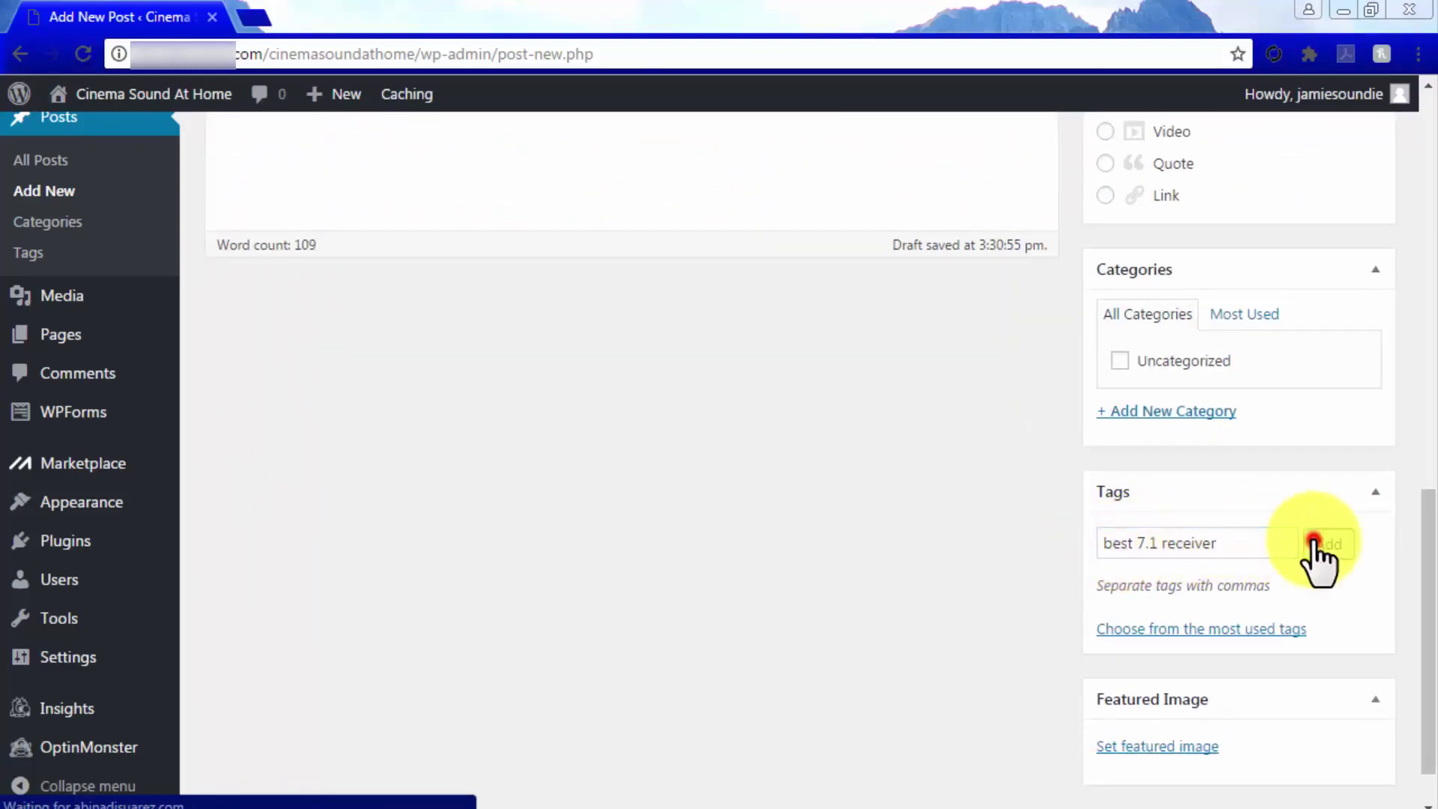
{"action": "left_click", "coordinate": [1313, 545]}
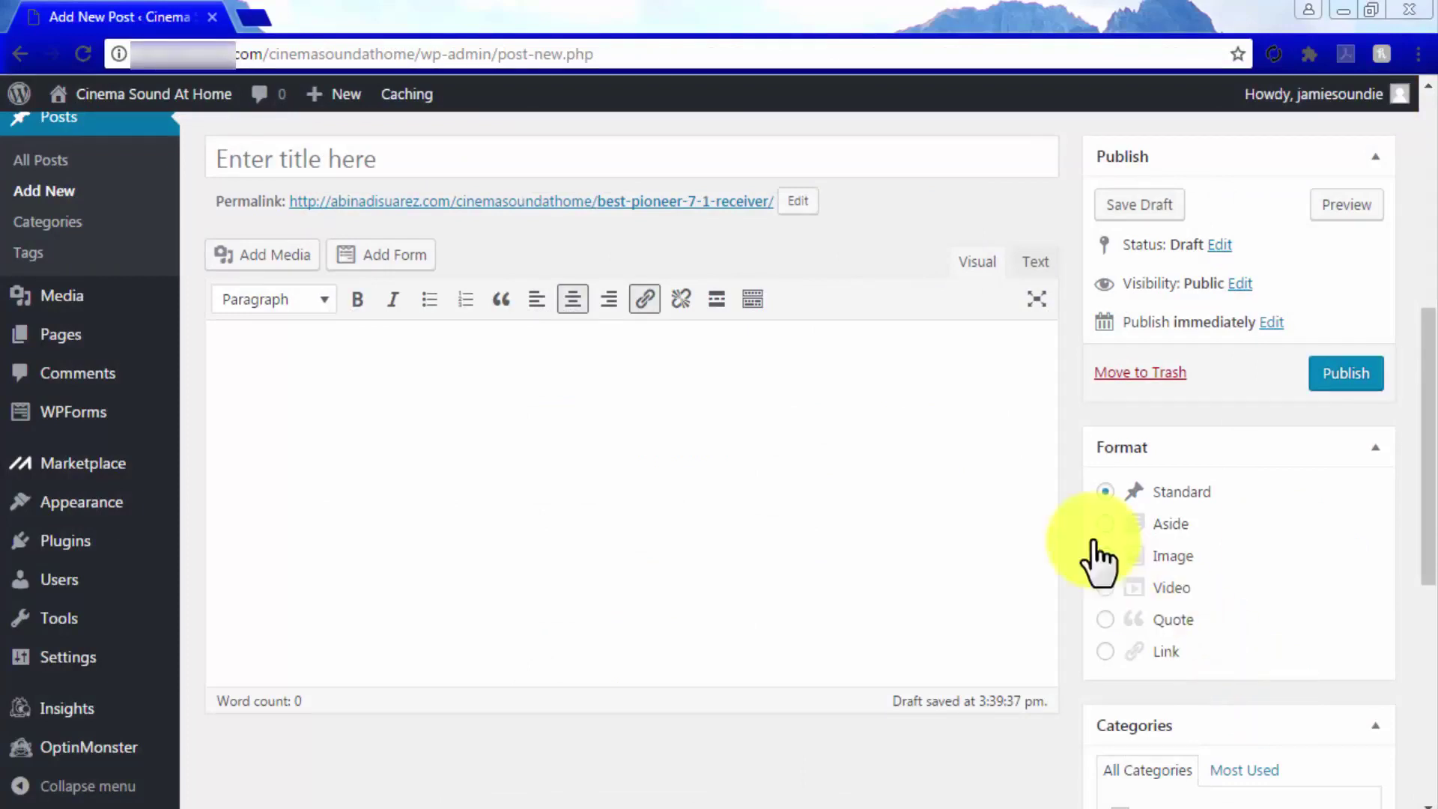
Step: Title the post 'The Best Pioner 7.2 Receiver We Have Found' and paste in the intro paragraph, ending with a period
{"action": "left_click", "coordinate": [626, 161]}
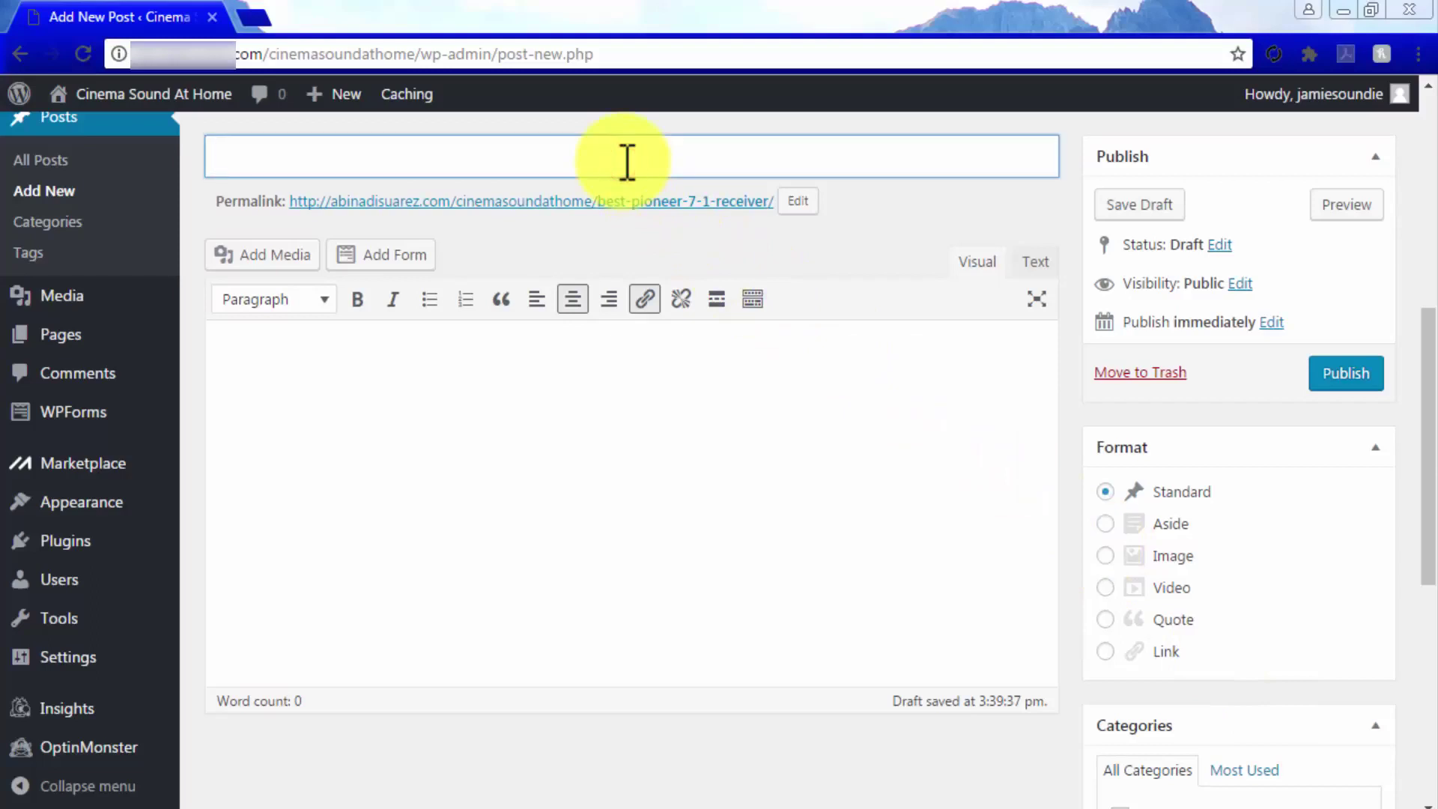
{"action": "type", "text": "The Best Pioner 7.2 Receiver We Have Found"}
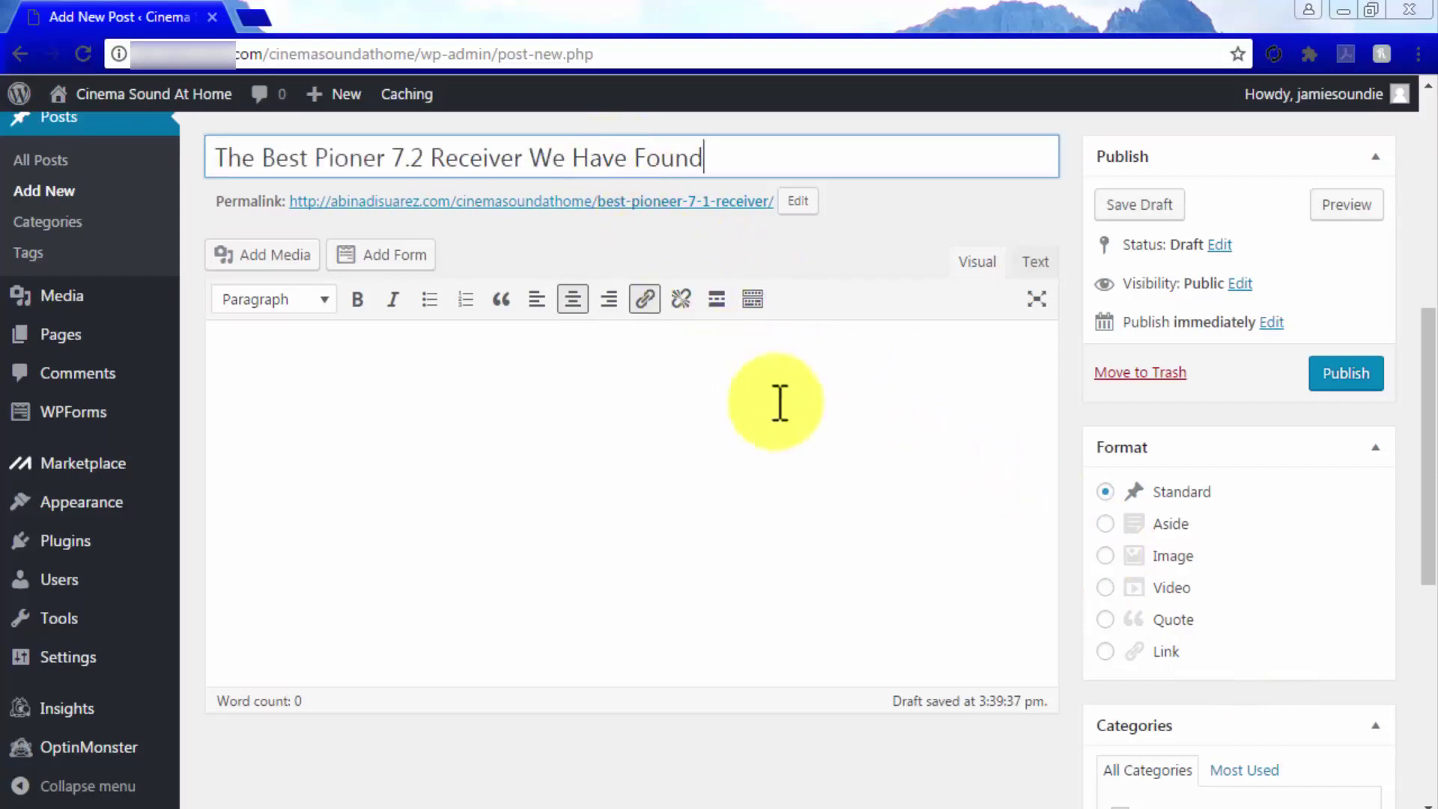
{"action": "left_click", "coordinate": [794, 419]}
{"action": "key", "text": "ctrl+v"}
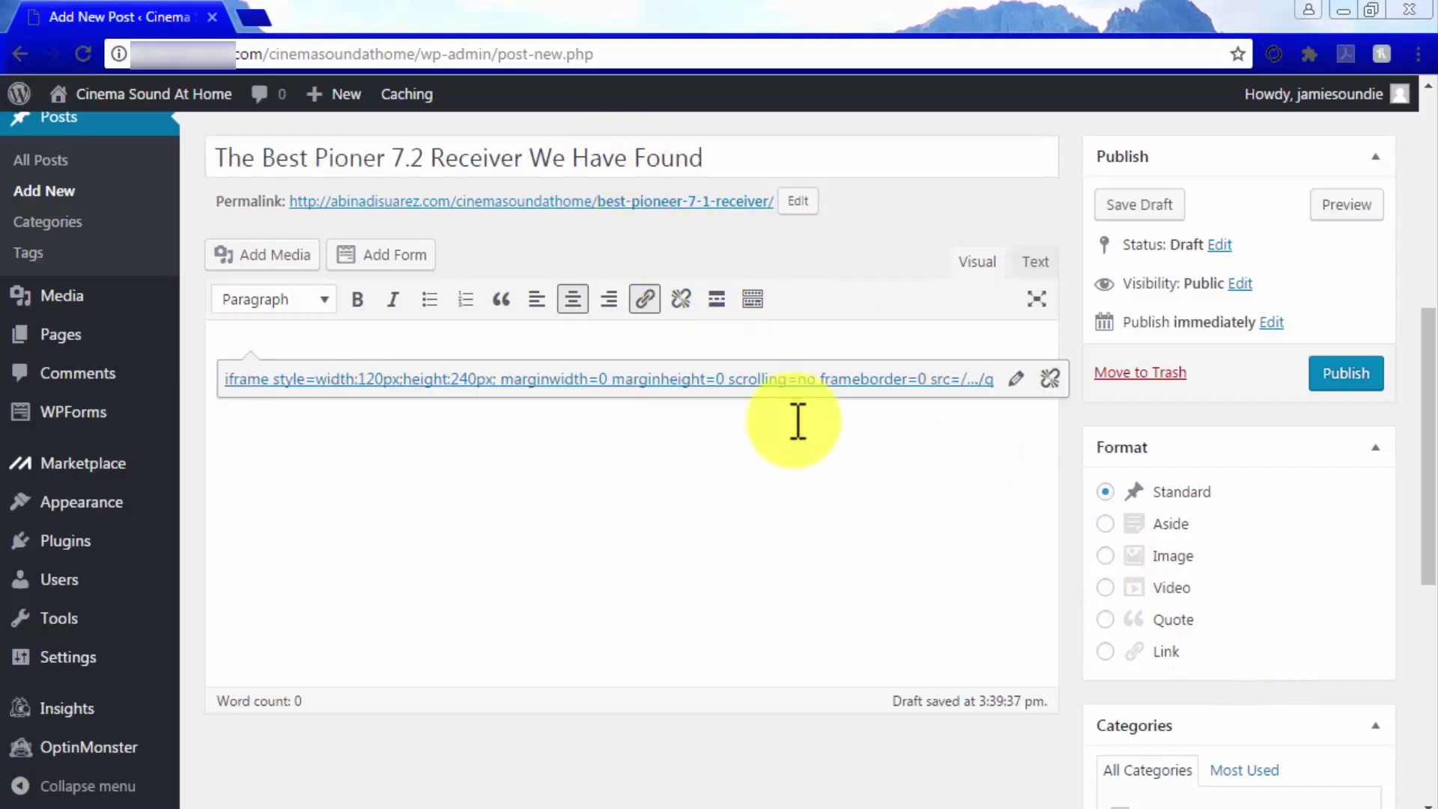
{"action": "type", "text": "It can be difficult to find out which one is the best choice for your personal tastes when it comes to deciding over a new piece of expensive electronic equipment for our homes"}
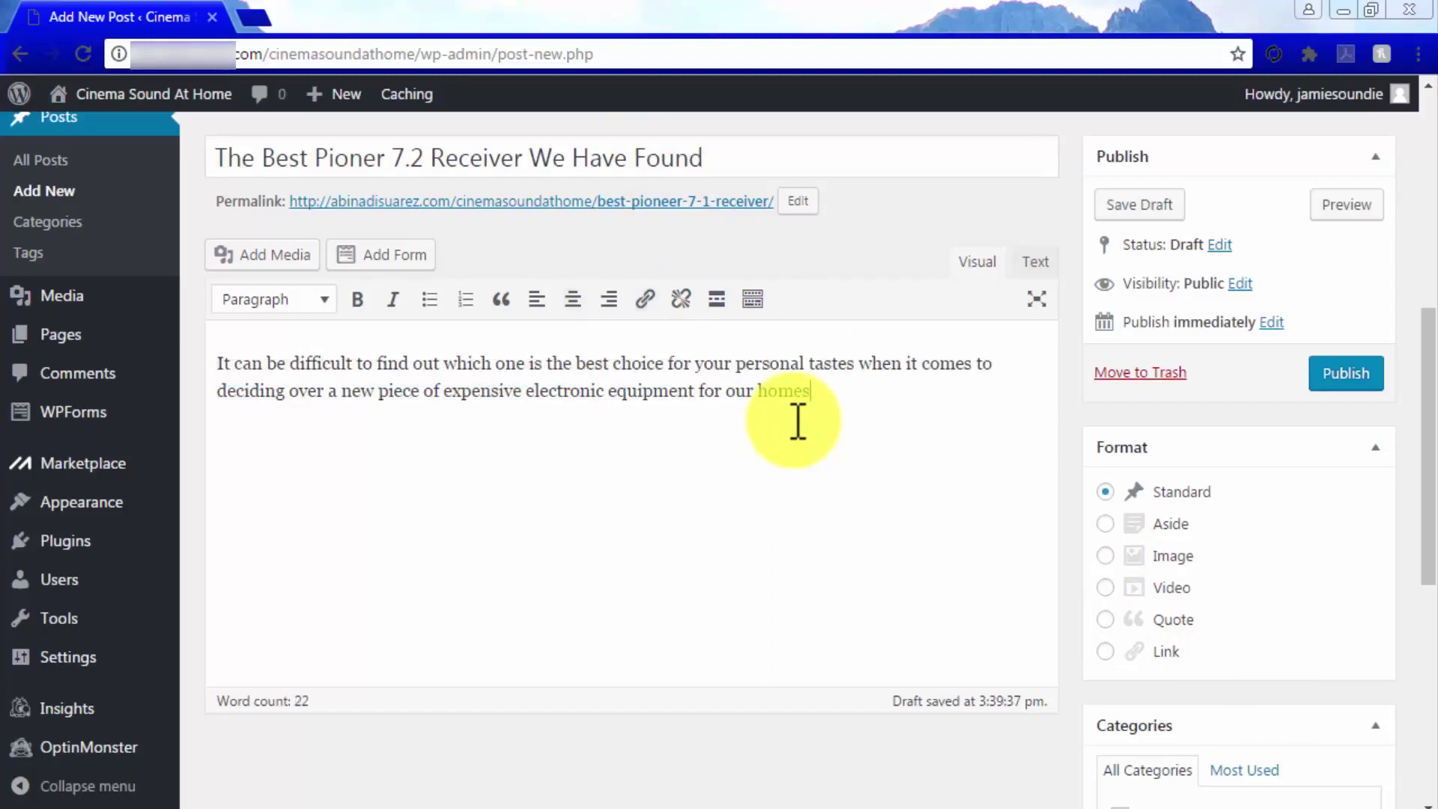
{"action": "type", "text": "."}
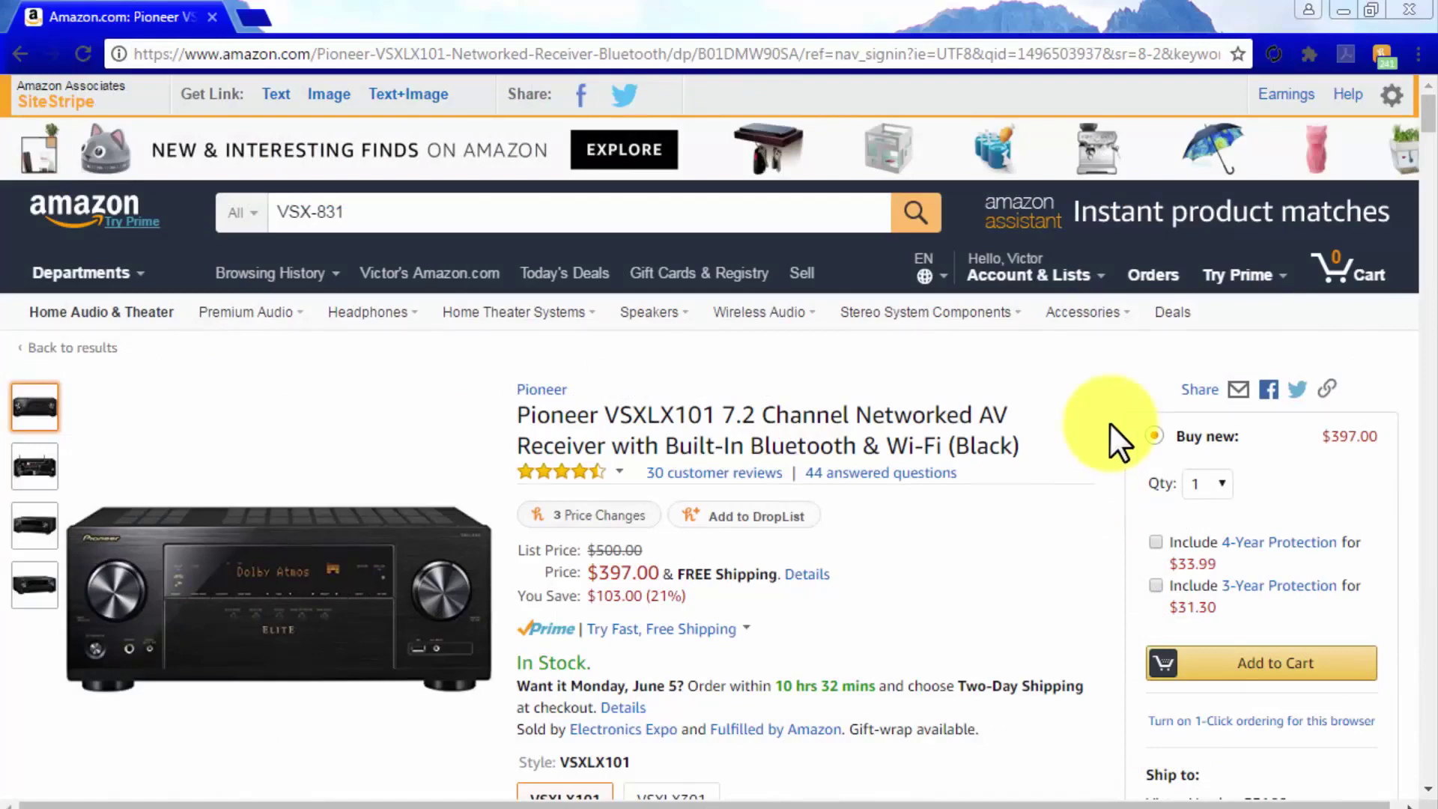
Step: Page through the Pioneer VSXLX101's sponsored and also-bought related-product carousels
{"action": "scroll", "coordinate": [1111, 424], "scroll_direction": "down", "scroll_amount": 1}
{"action": "scroll", "coordinate": [1109, 421], "scroll_direction": "down", "scroll_amount": 1}
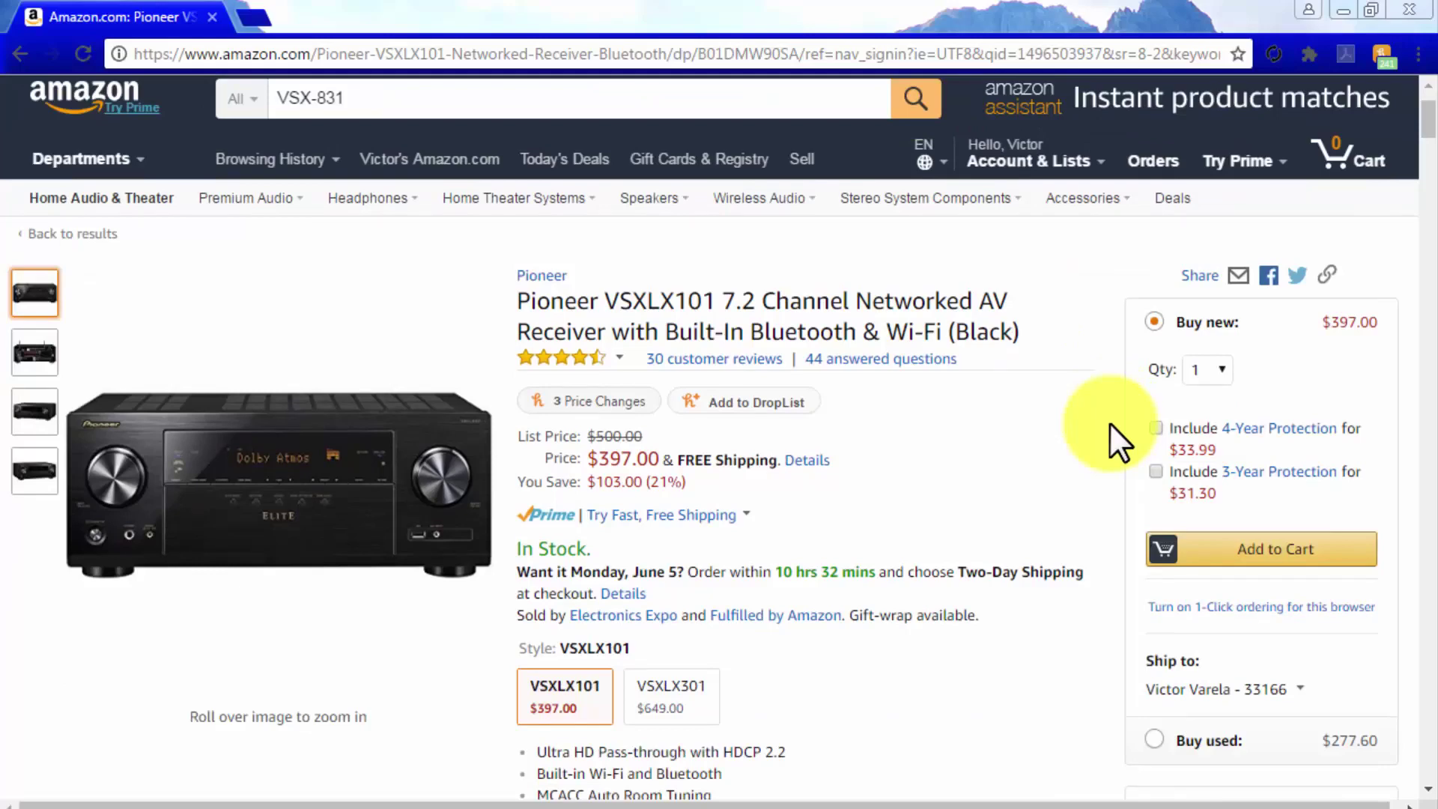
{"action": "scroll", "coordinate": [1108, 422], "scroll_direction": "down", "scroll_amount": 1}
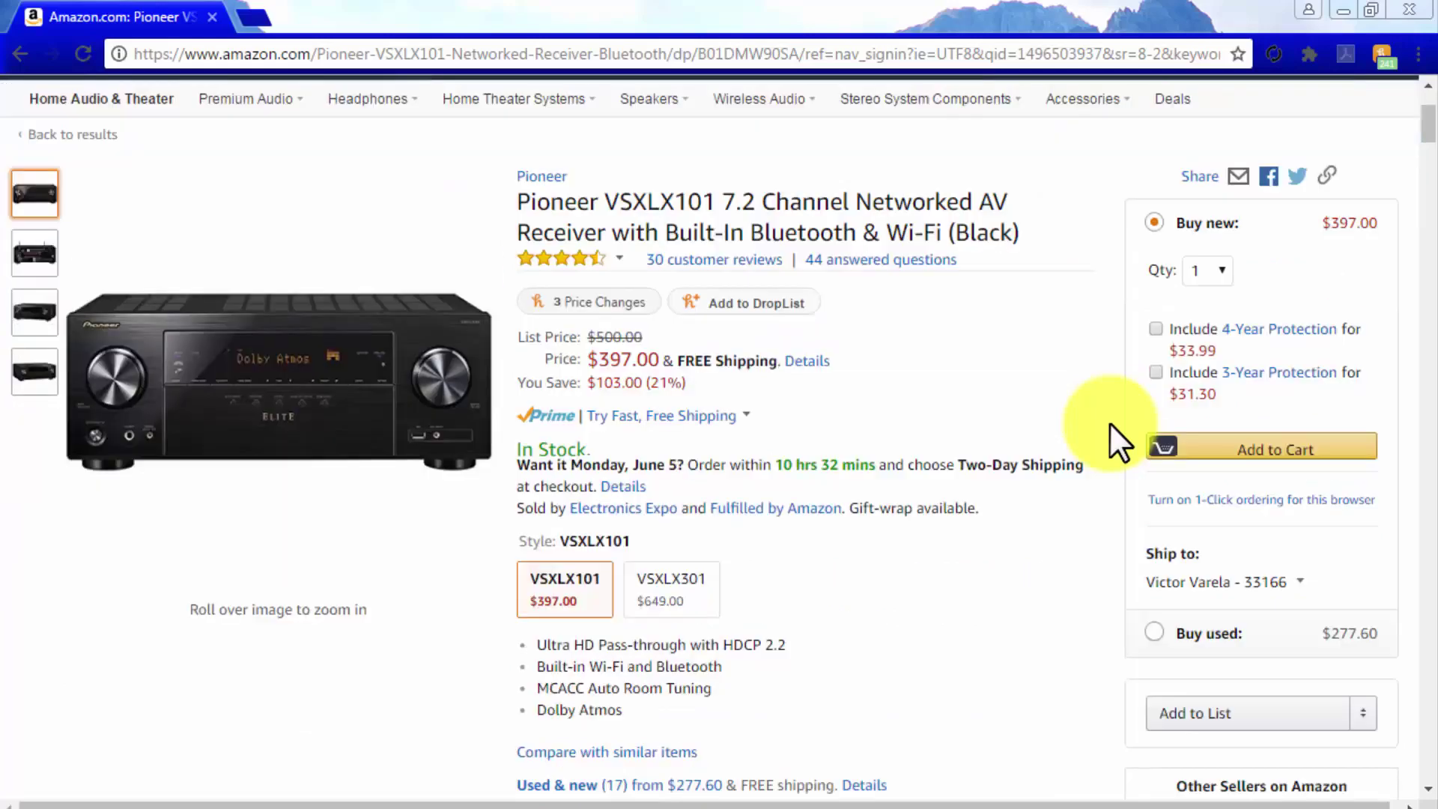
{"action": "scroll", "coordinate": [1109, 423], "scroll_direction": "down", "scroll_amount": 15}
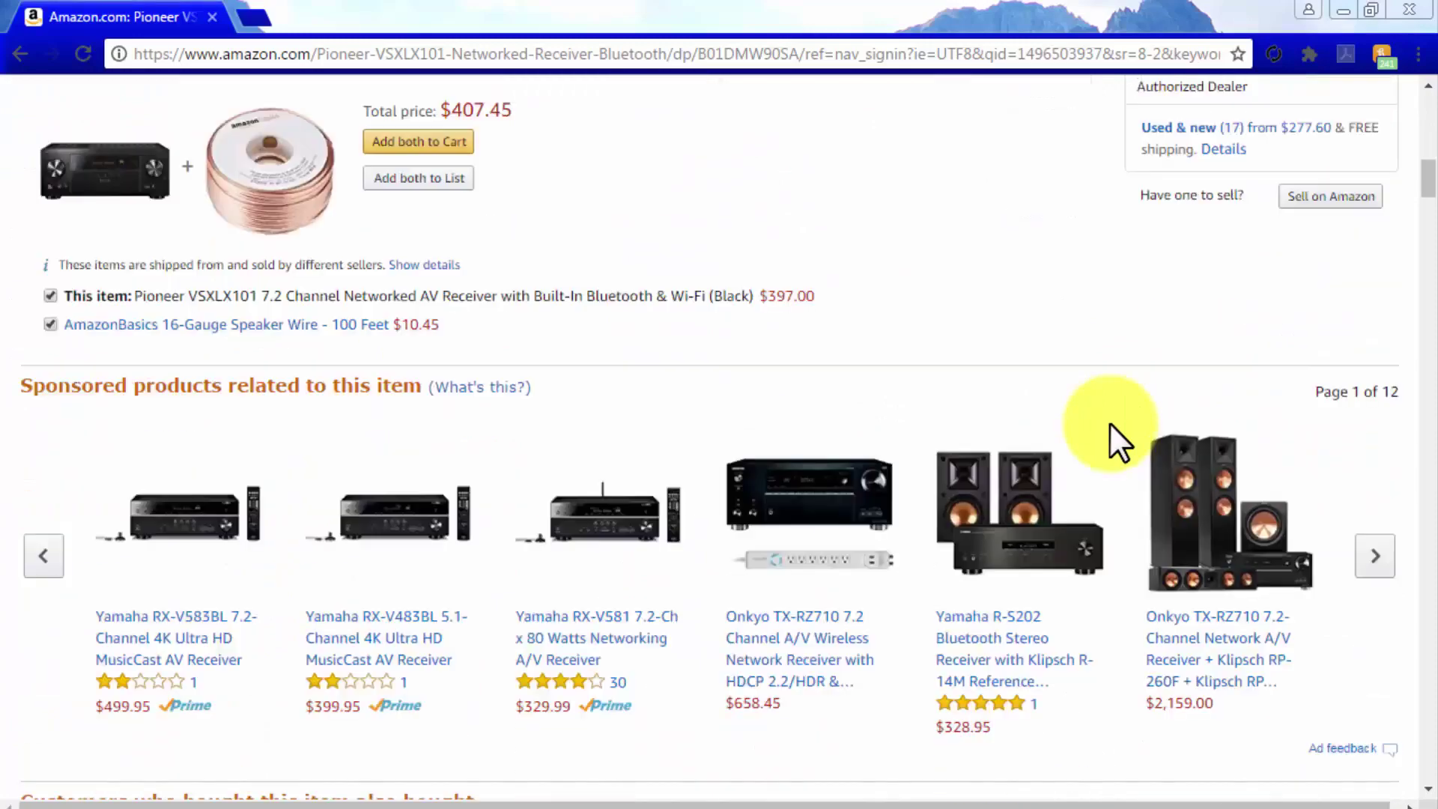
{"action": "scroll", "coordinate": [1109, 422], "scroll_direction": "down", "scroll_amount": 10}
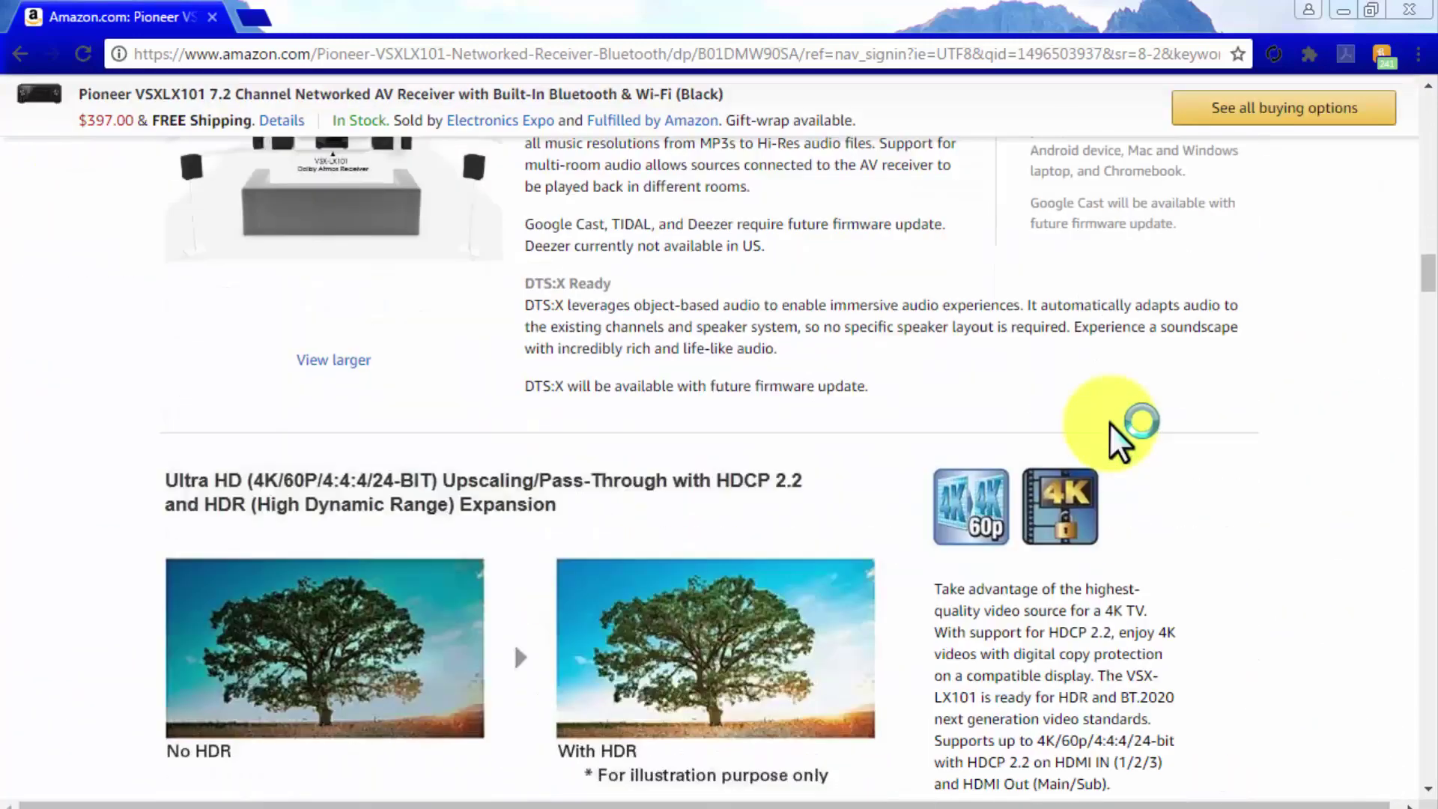
{"action": "scroll", "coordinate": [1109, 423], "scroll_direction": "down", "scroll_amount": 3}
{"action": "scroll", "coordinate": [1109, 423], "scroll_direction": "up", "scroll_amount": 12}
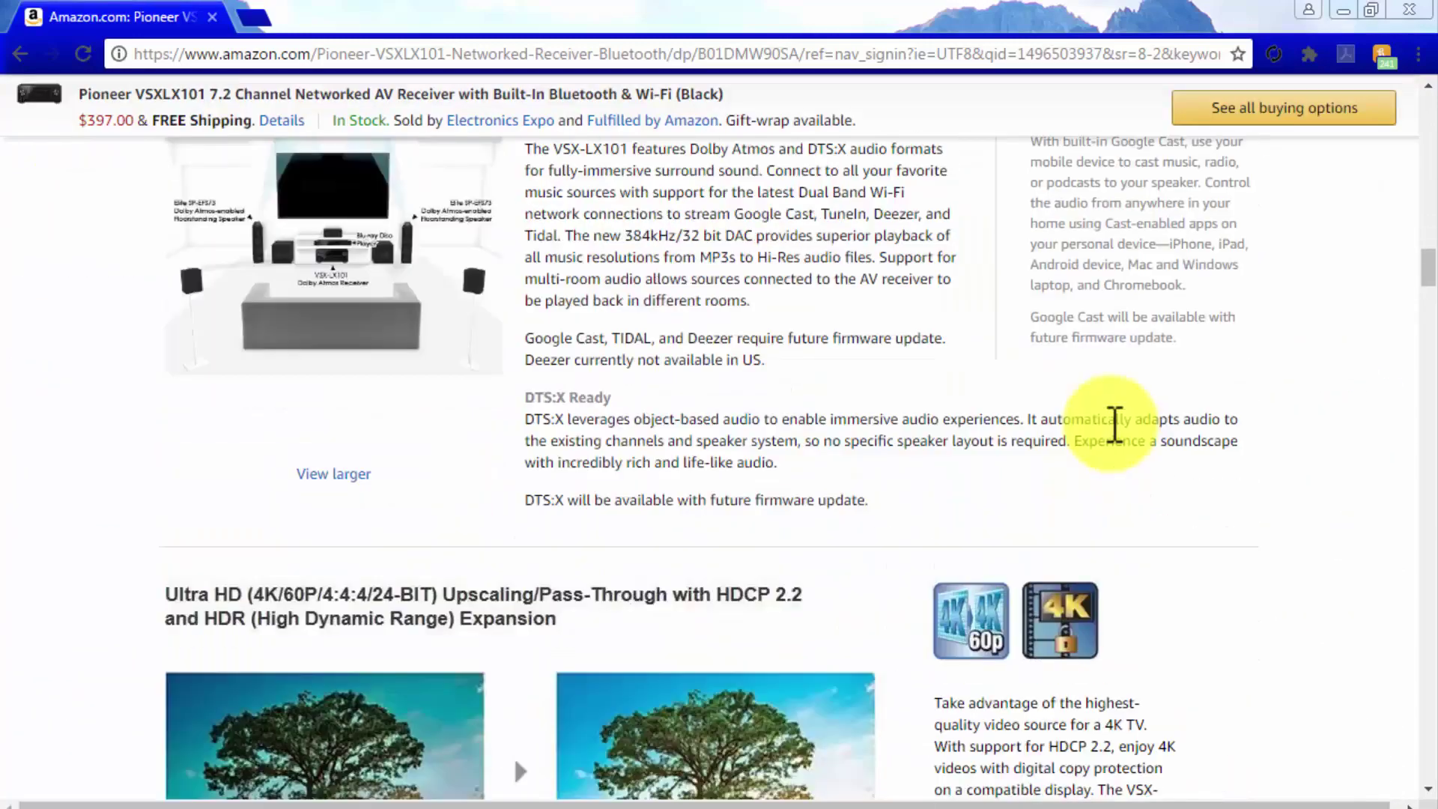
{"action": "scroll", "coordinate": [1108, 422], "scroll_direction": "up", "scroll_amount": 6}
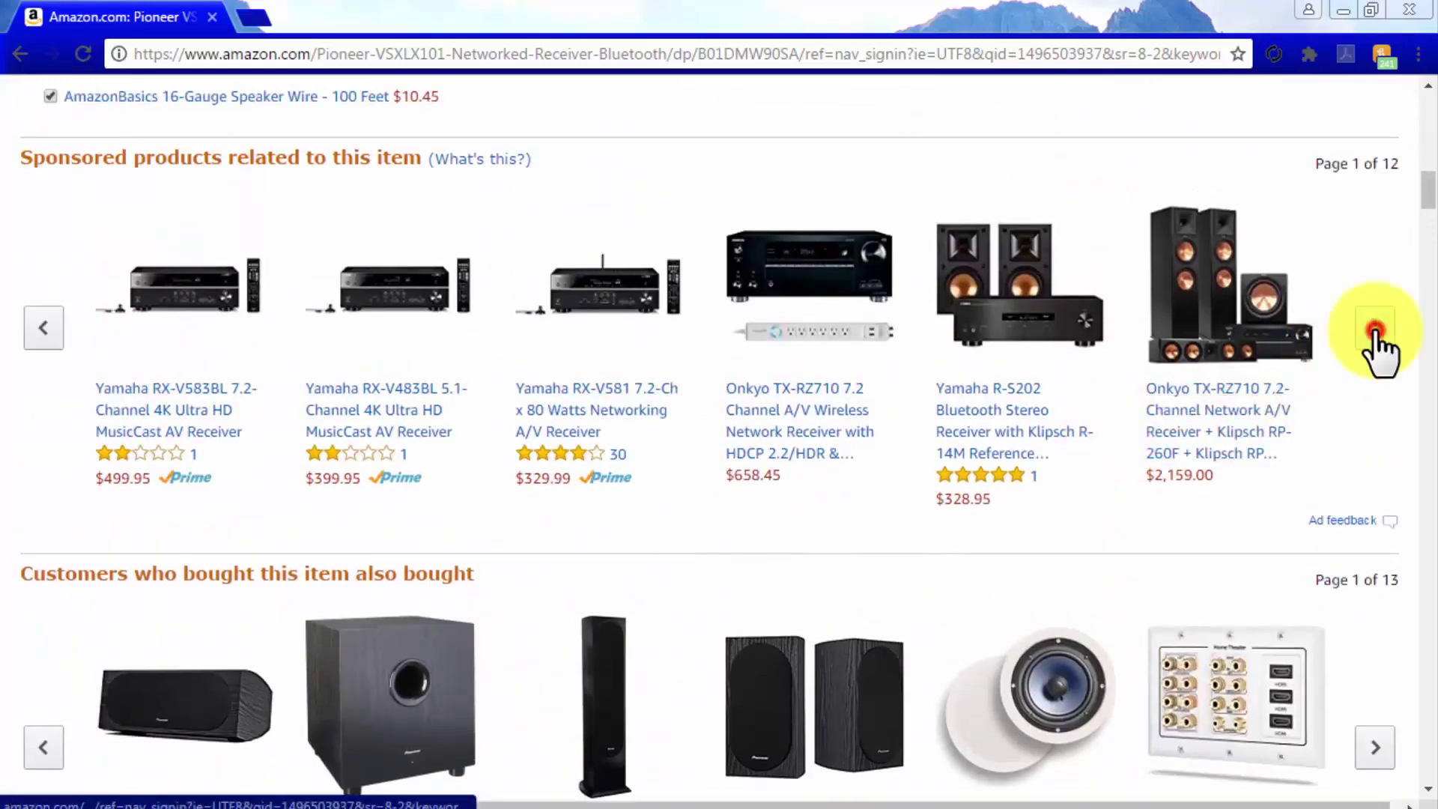
{"action": "left_click", "coordinate": [1376, 328]}
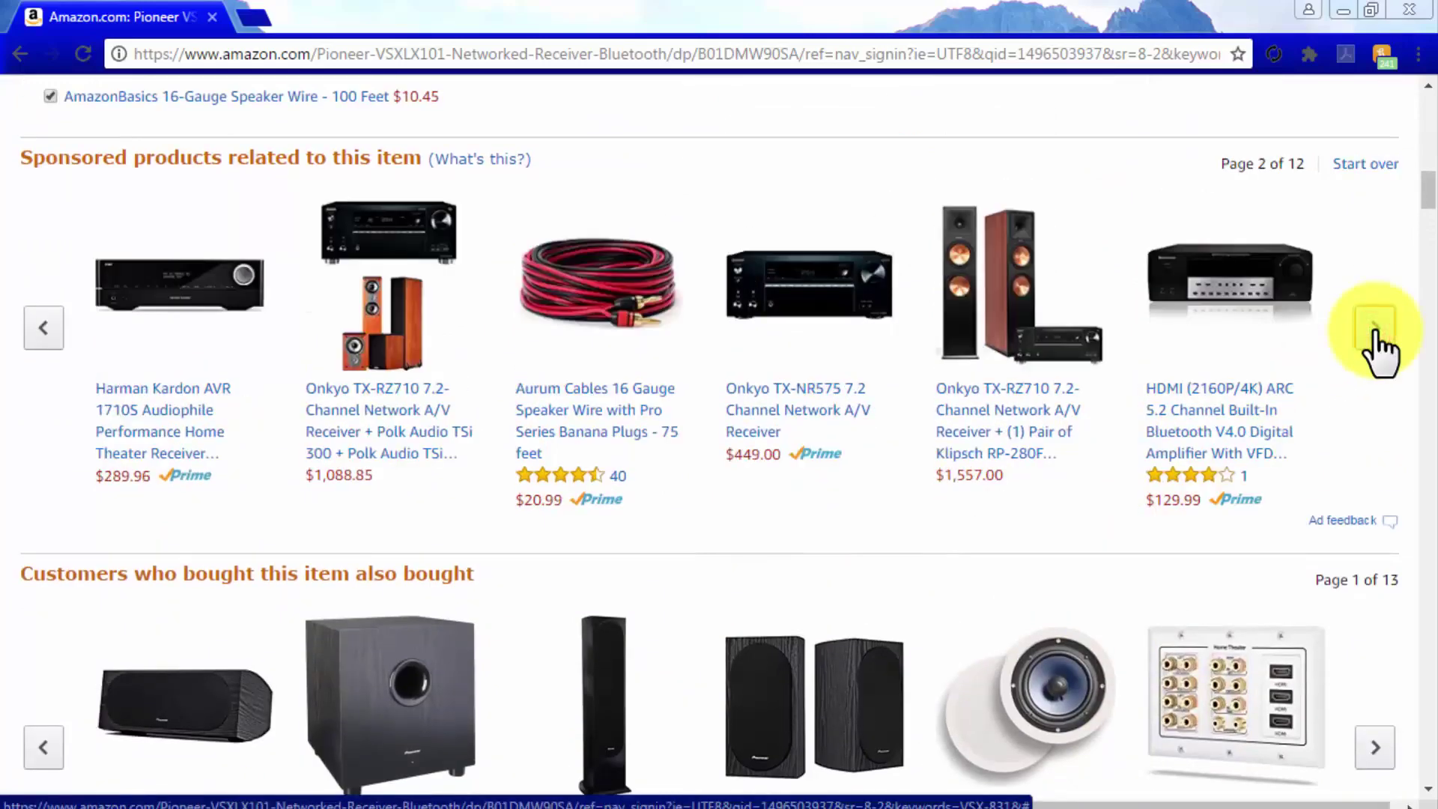
{"action": "scroll", "coordinate": [1371, 633], "scroll_direction": "down", "scroll_amount": 2}
{"action": "left_click", "coordinate": [1372, 633]}
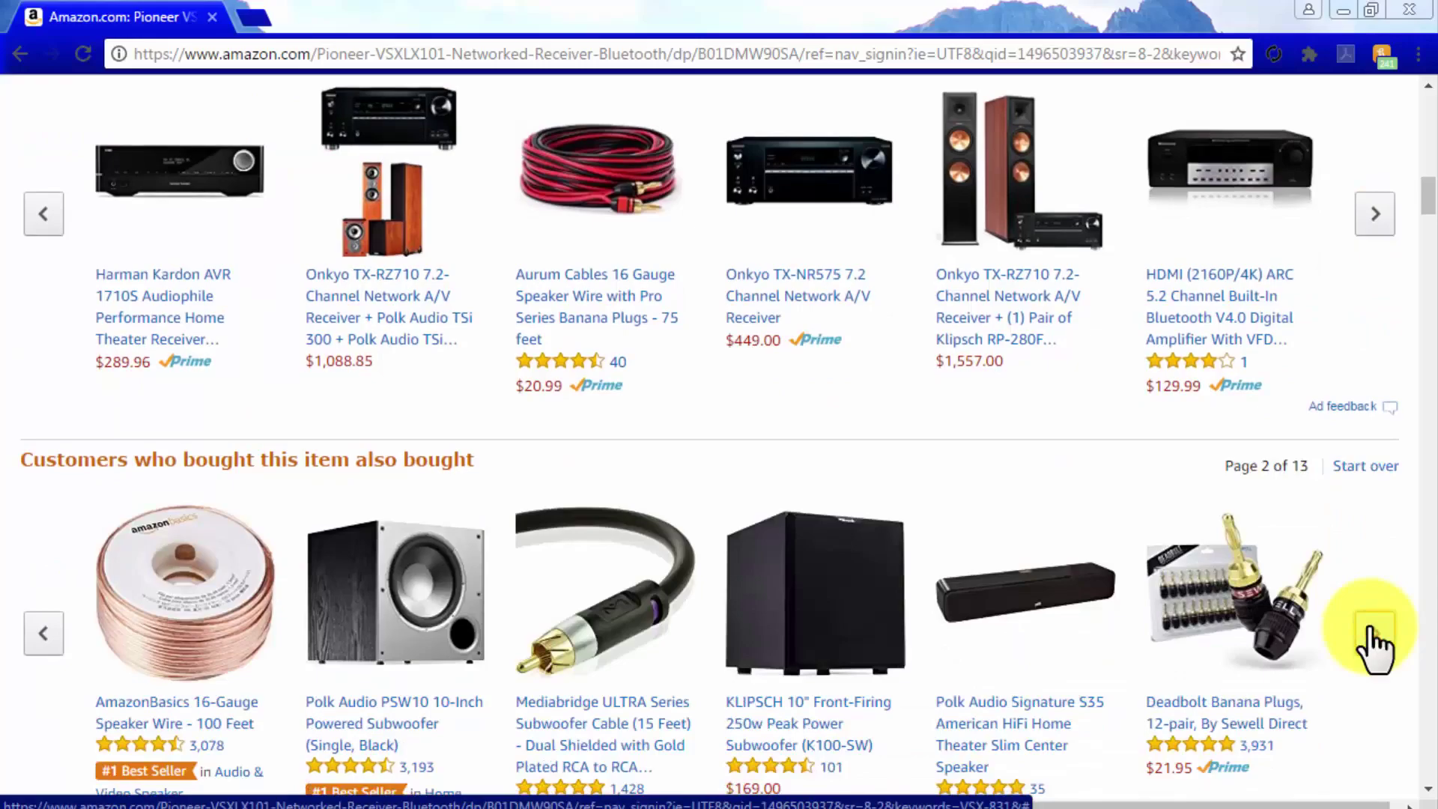
Step: Filter the Pioneer VSXLX101's customer reviews to 5 star
{"action": "scroll", "coordinate": [1371, 633], "scroll_direction": "down", "scroll_amount": 20}
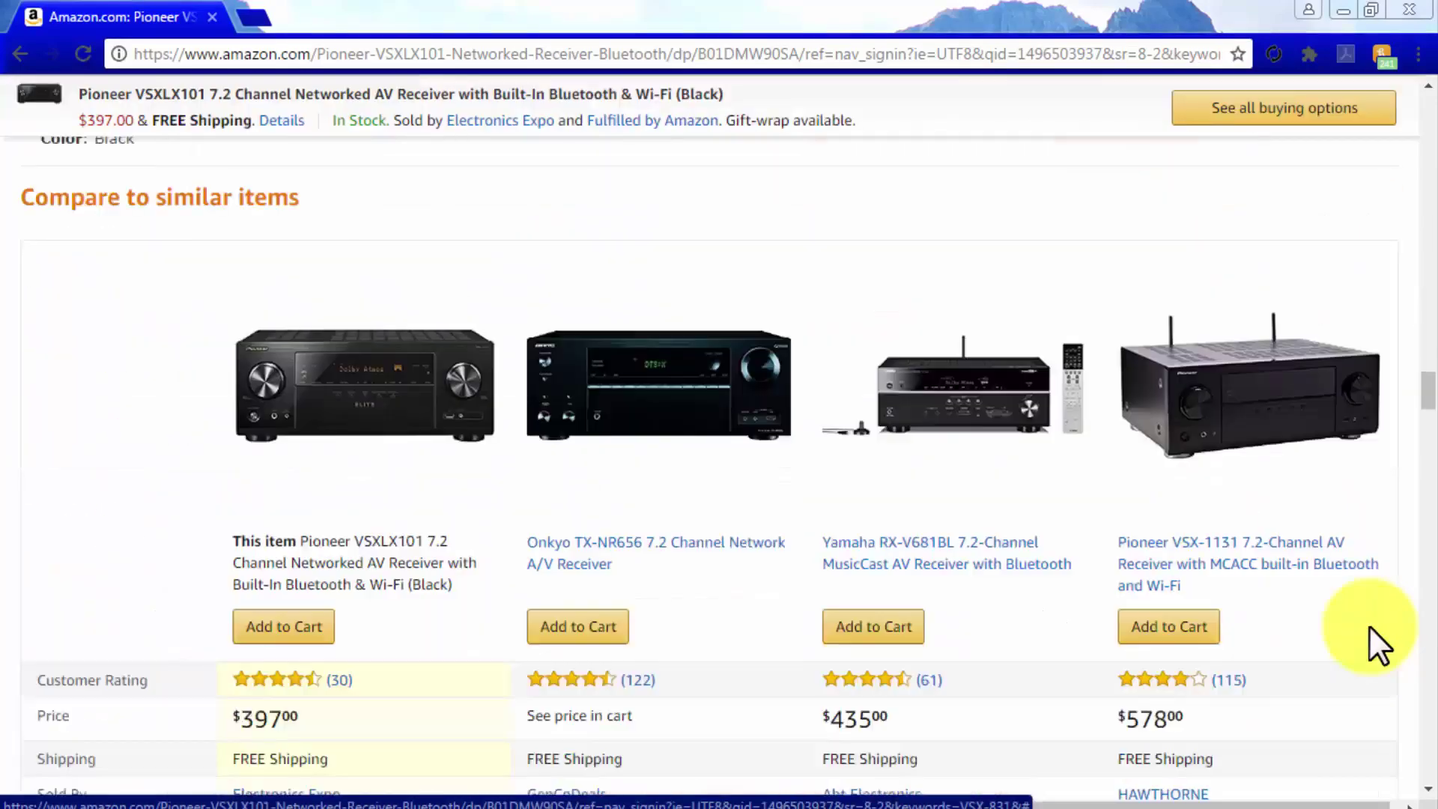
{"action": "scroll", "coordinate": [1370, 626], "scroll_direction": "down", "scroll_amount": 20}
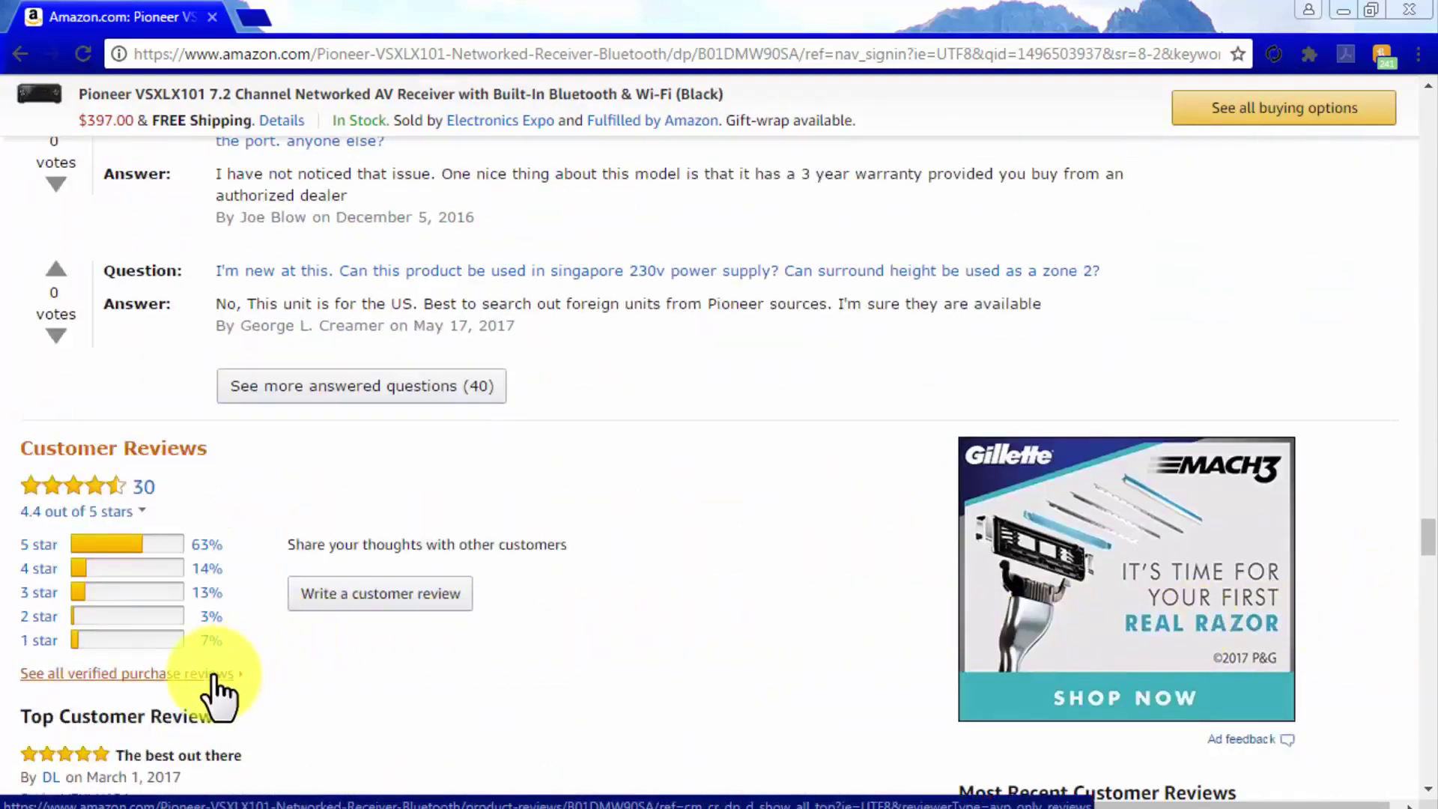
{"action": "scroll", "coordinate": [320, 689], "scroll_direction": "down", "scroll_amount": 3}
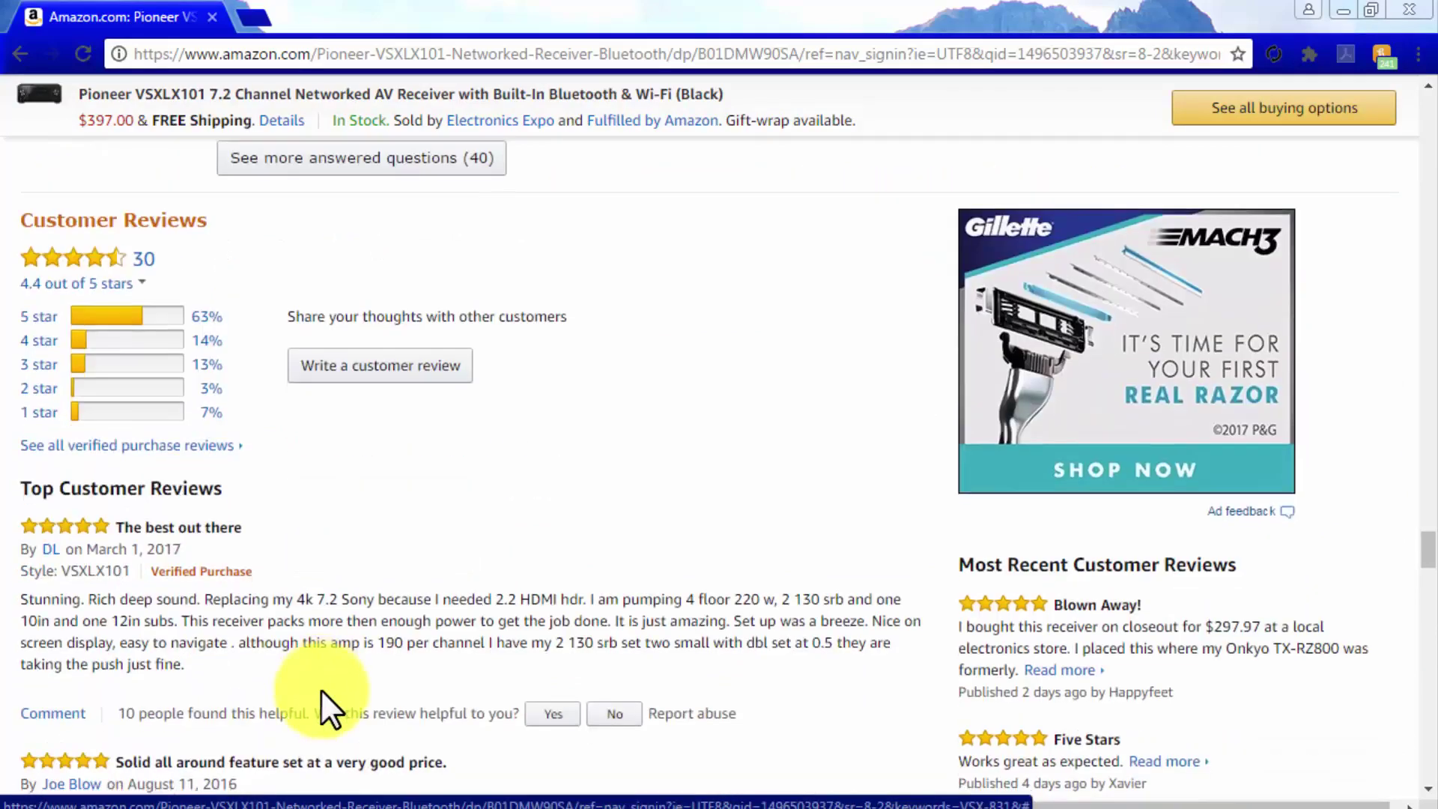
{"action": "left_click", "coordinate": [46, 315]}
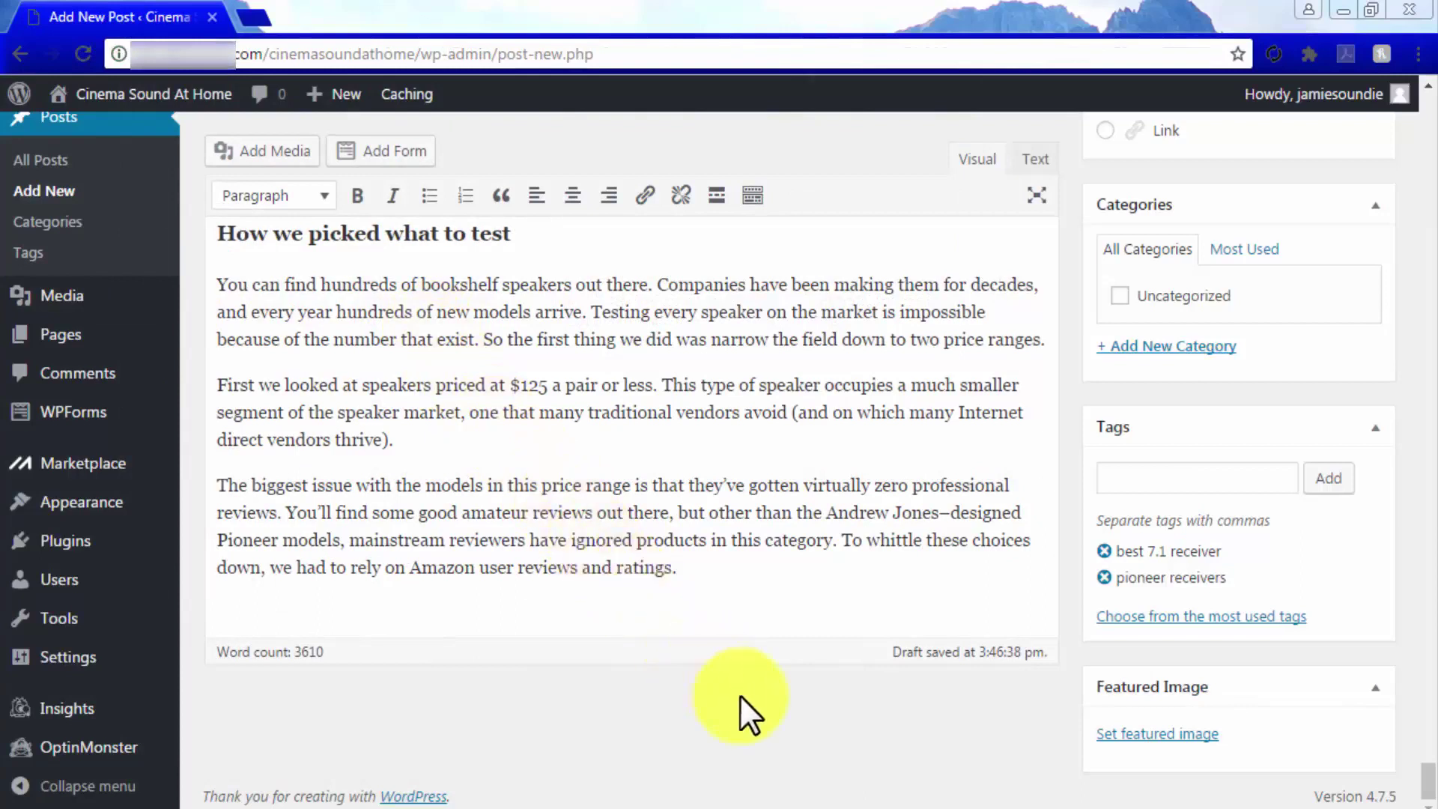
{"action": "left_click", "coordinate": [322, 655]}
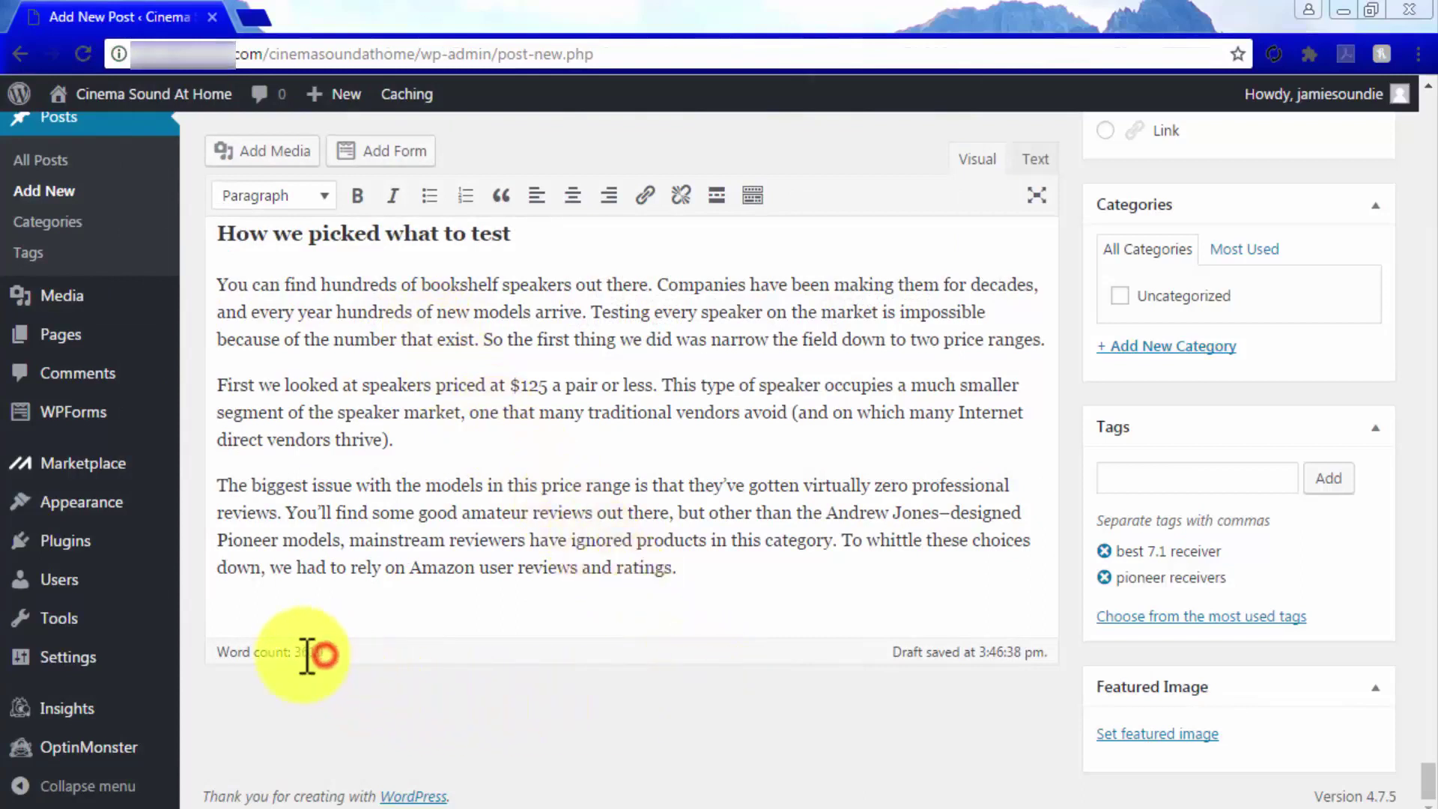